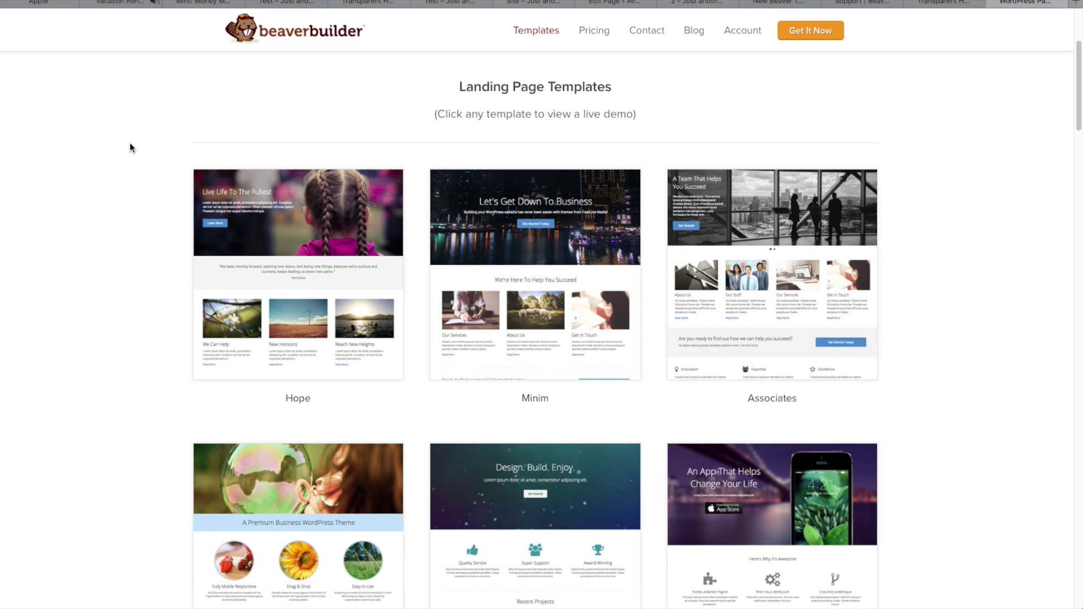
Step: Scroll the Landing Page Templates gallery from Hope and Minim down to Subscribe and Coming Soon
{"action": "scroll", "coordinate": [146, 185], "scroll_direction": "down", "scroll_amount": 3}
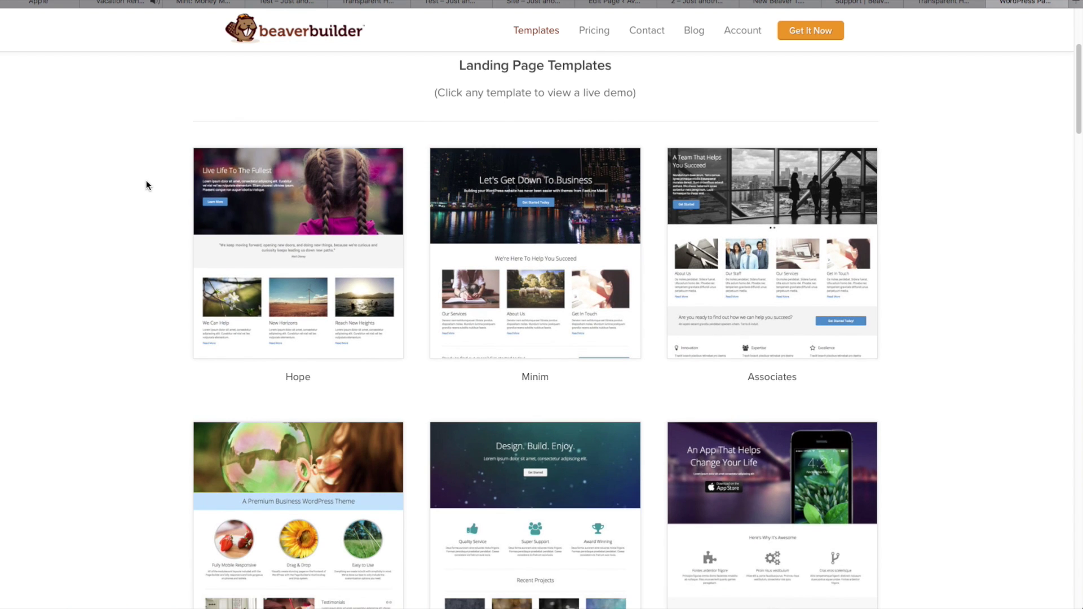
{"action": "scroll", "coordinate": [146, 187], "scroll_direction": "down", "scroll_amount": 2}
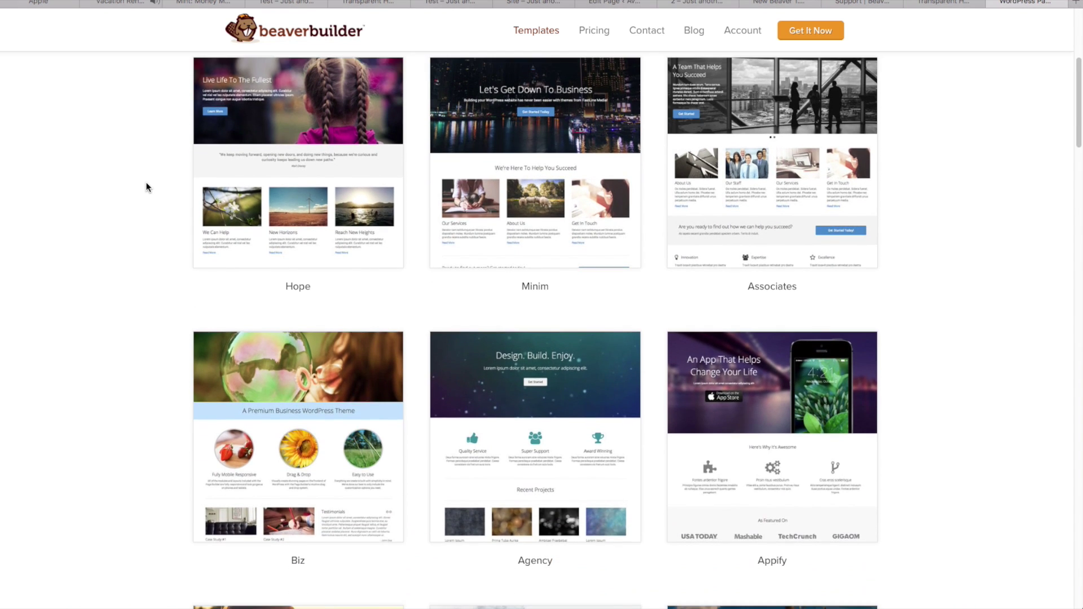
{"action": "scroll", "coordinate": [145, 187], "scroll_direction": "down", "scroll_amount": 6}
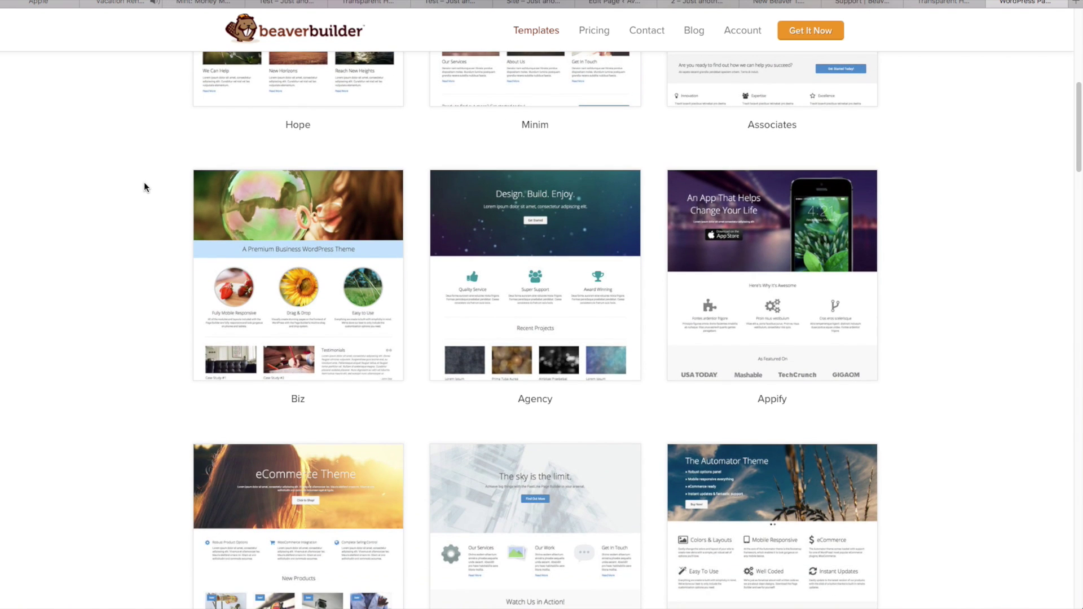
{"action": "scroll", "coordinate": [144, 188], "scroll_direction": "down", "scroll_amount": 8}
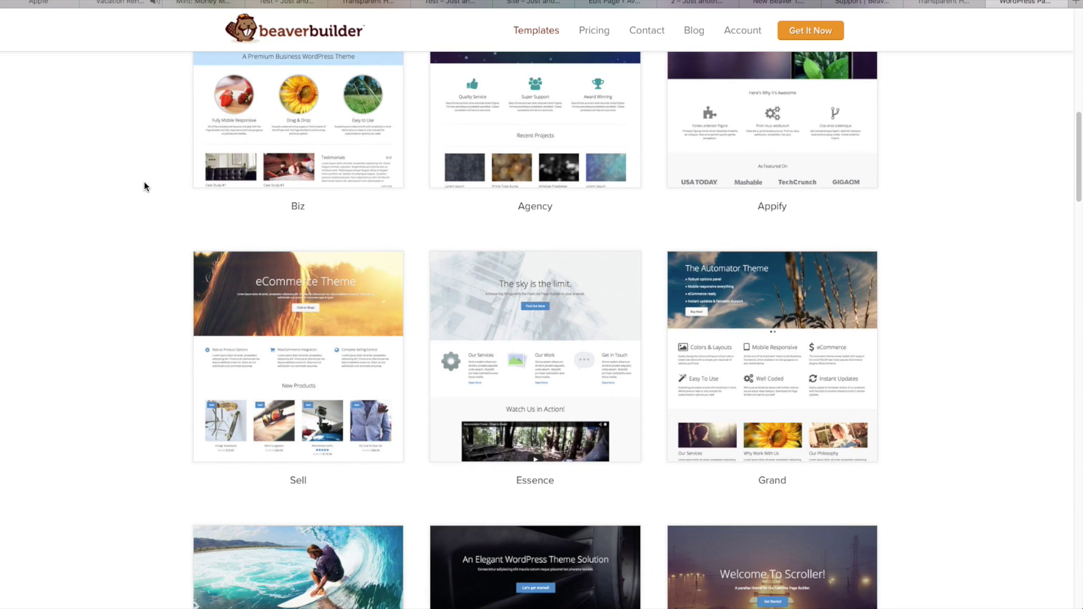
{"action": "scroll", "coordinate": [144, 181], "scroll_direction": "down", "scroll_amount": 14}
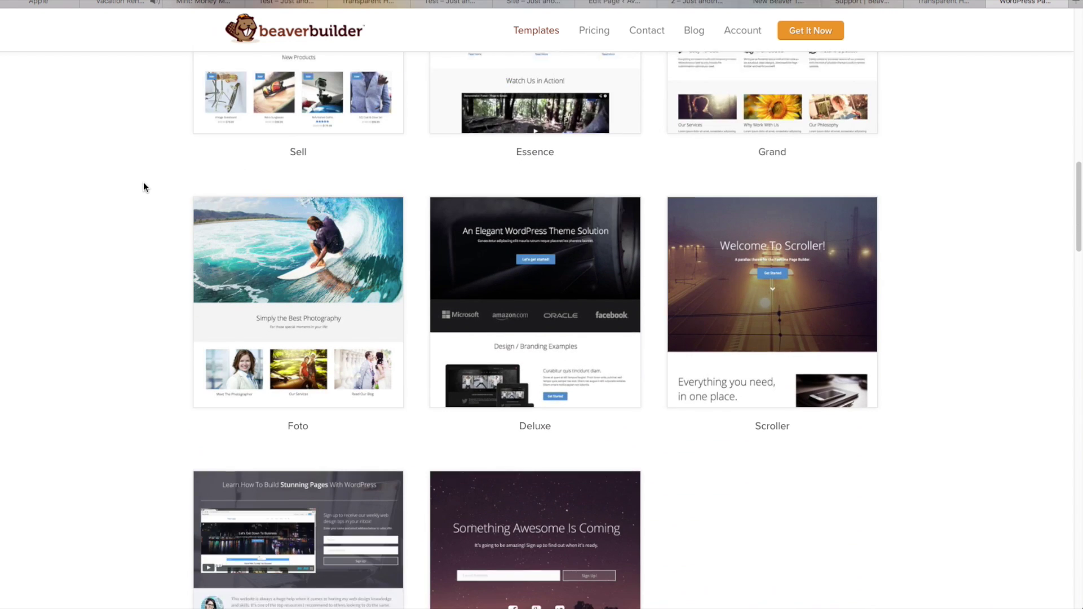
{"action": "scroll", "coordinate": [143, 188], "scroll_direction": "down", "scroll_amount": 7}
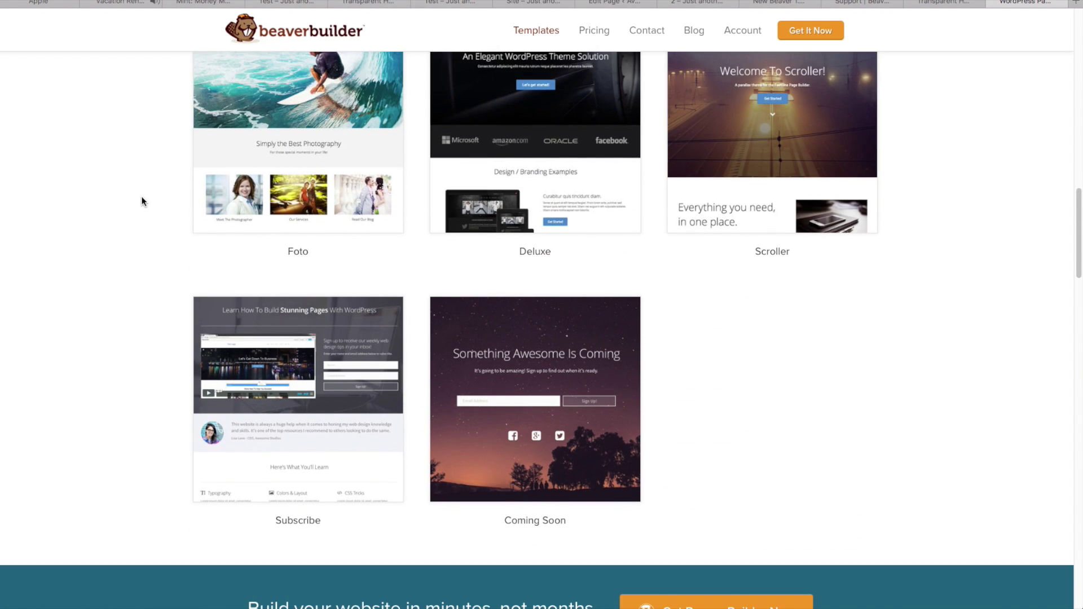
{"action": "left_click", "coordinate": [61, 4]}
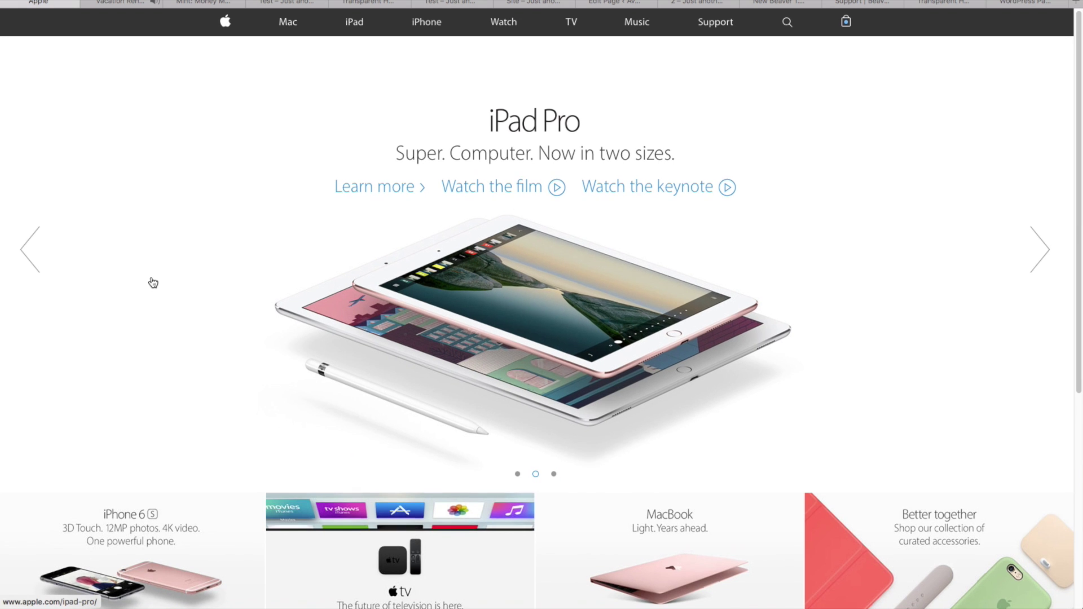
Step: Scroll through the Apple homepage example and back up
{"action": "scroll", "coordinate": [153, 282], "scroll_direction": "down", "scroll_amount": 4}
{"action": "scroll", "coordinate": [150, 283], "scroll_direction": "down", "scroll_amount": 3}
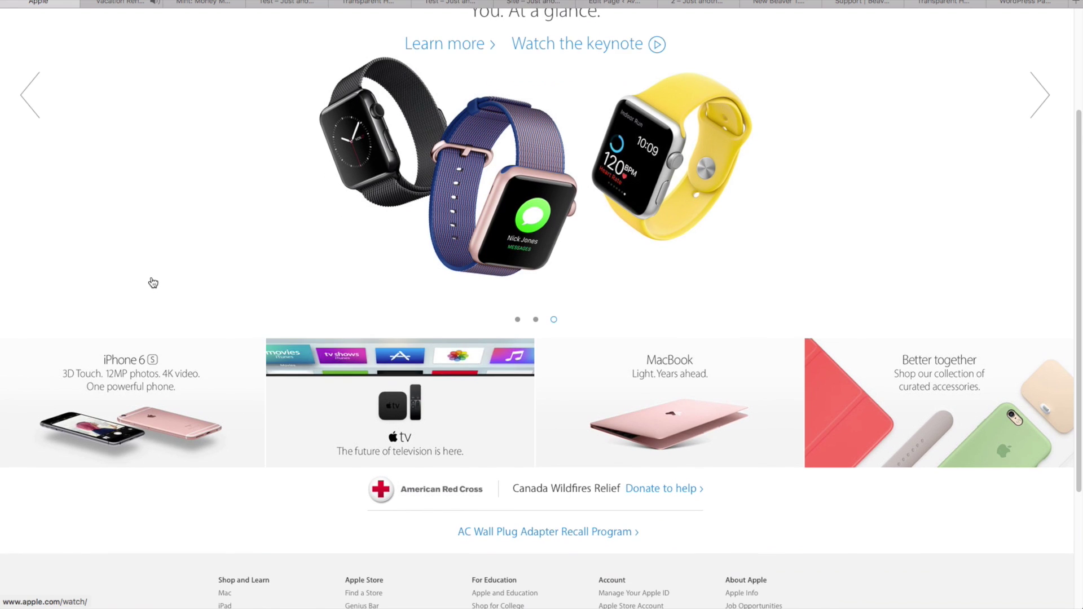
{"action": "scroll", "coordinate": [141, 203], "scroll_direction": "up", "scroll_amount": 5}
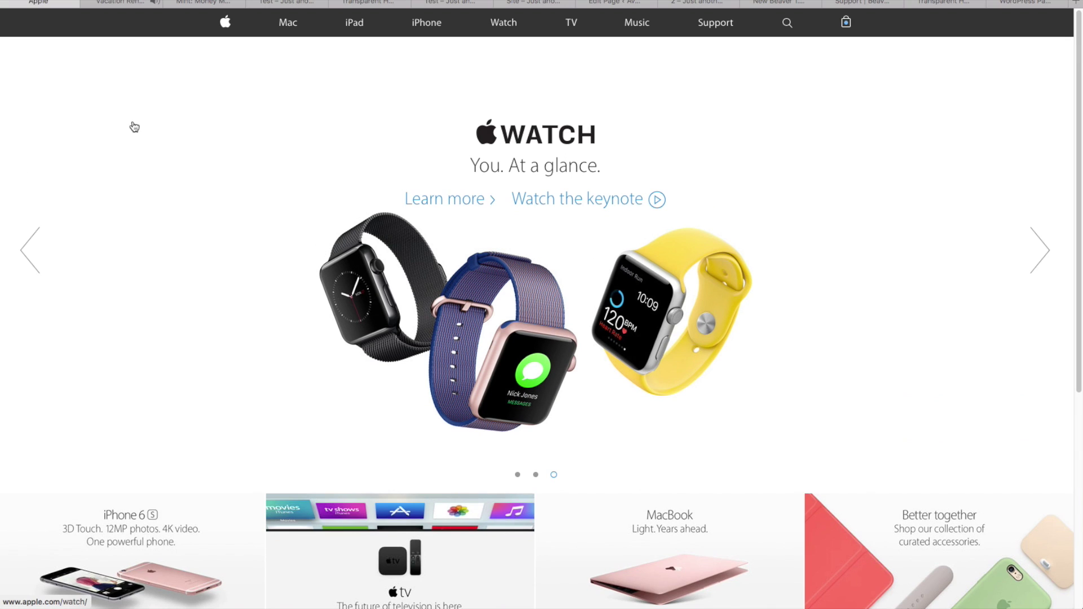
Step: Switch to the Airbnb vacation rentals example and scroll through its page
{"action": "left_click", "coordinate": [132, 2]}
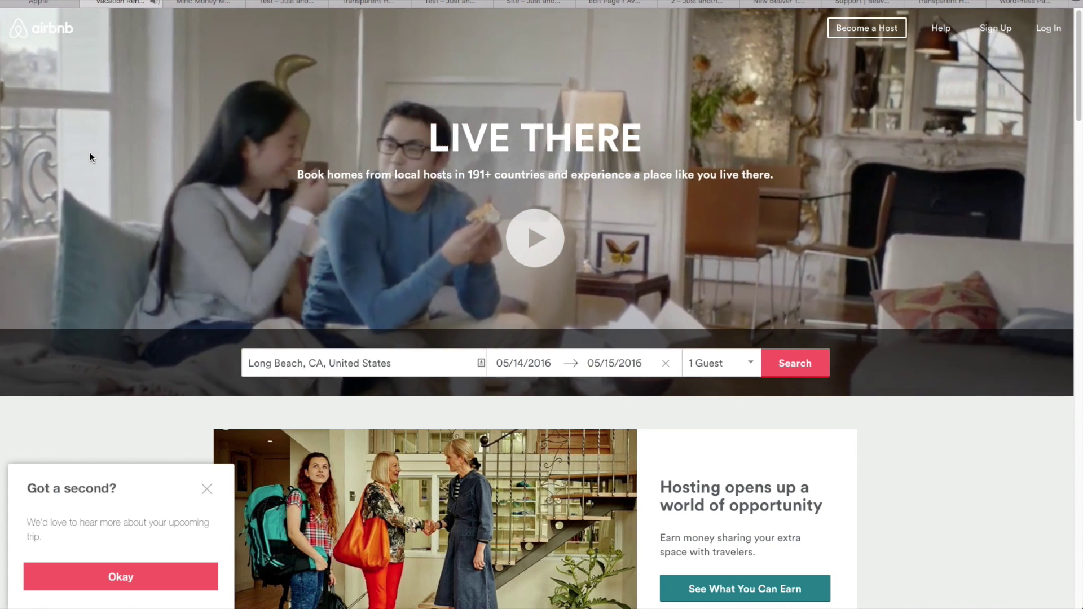
{"action": "scroll", "coordinate": [89, 153], "scroll_direction": "down", "scroll_amount": 2}
{"action": "scroll", "coordinate": [88, 154], "scroll_direction": "down", "scroll_amount": 2}
{"action": "scroll", "coordinate": [88, 155], "scroll_direction": "down", "scroll_amount": 8}
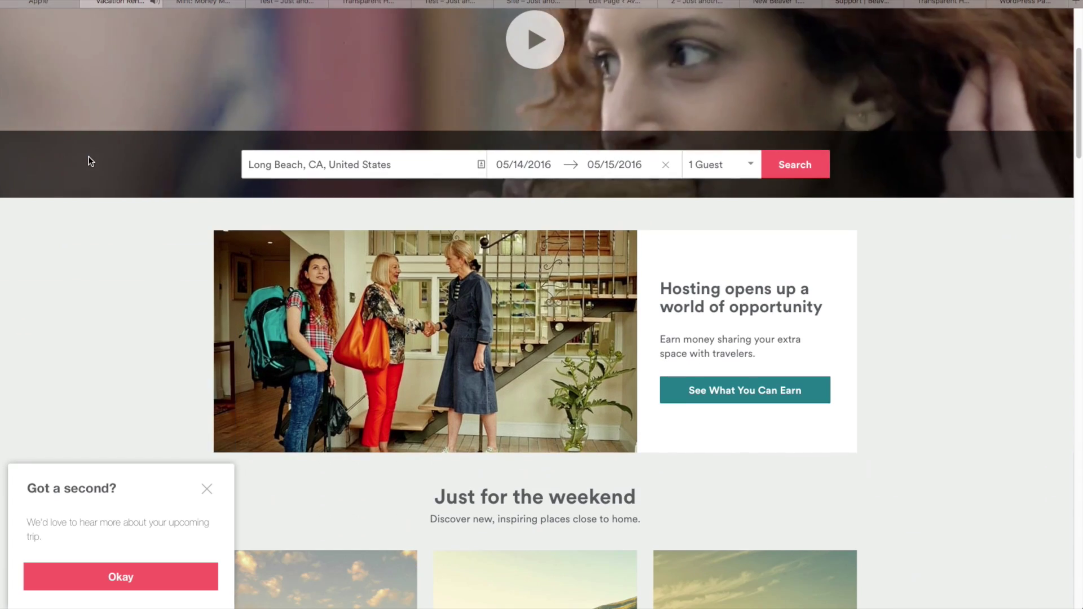
{"action": "scroll", "coordinate": [86, 158], "scroll_direction": "down", "scroll_amount": 5}
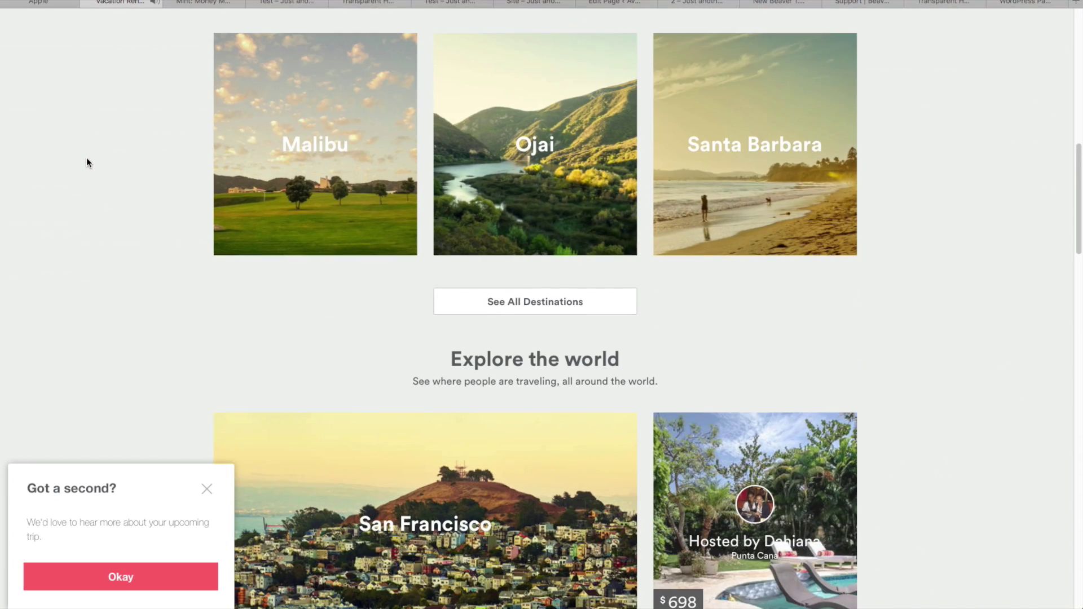
{"action": "scroll", "coordinate": [86, 157], "scroll_direction": "down", "scroll_amount": 2}
{"action": "scroll", "coordinate": [86, 158], "scroll_direction": "up", "scroll_amount": 18}
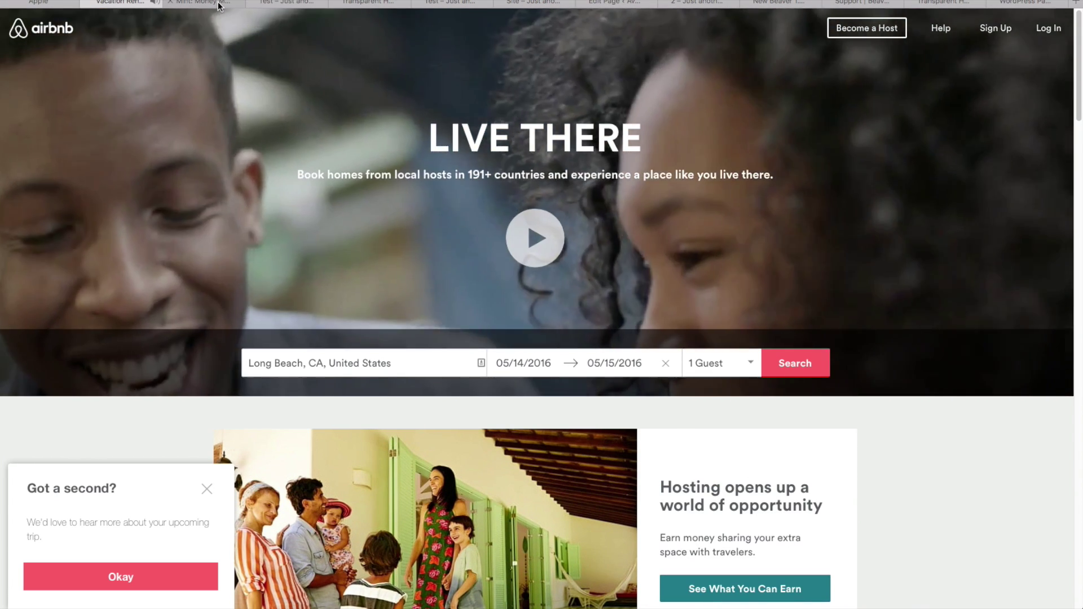
Step: Switch to the Mint homepage example, scroll down it, and return to the top
{"action": "left_click", "coordinate": [218, 3]}
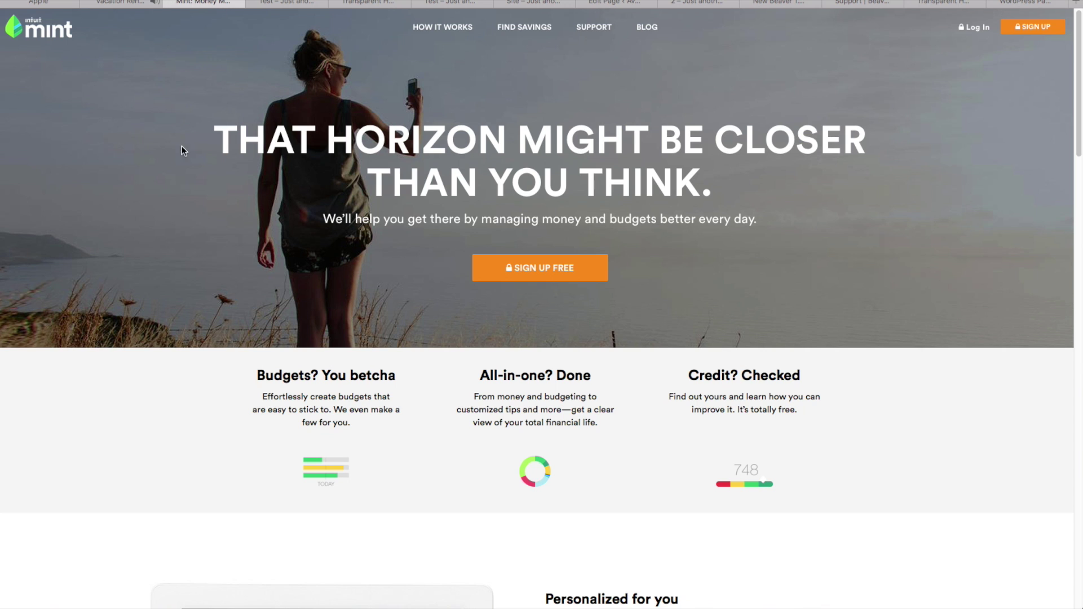
{"action": "scroll", "coordinate": [181, 160], "scroll_direction": "down", "scroll_amount": 2}
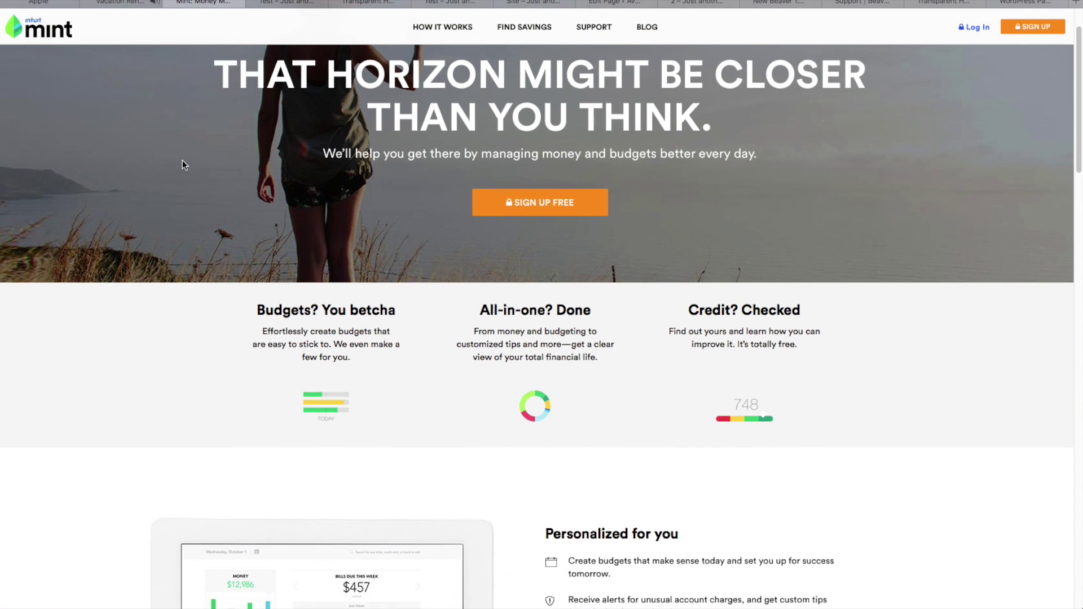
{"action": "scroll", "coordinate": [182, 162], "scroll_direction": "down", "scroll_amount": 5}
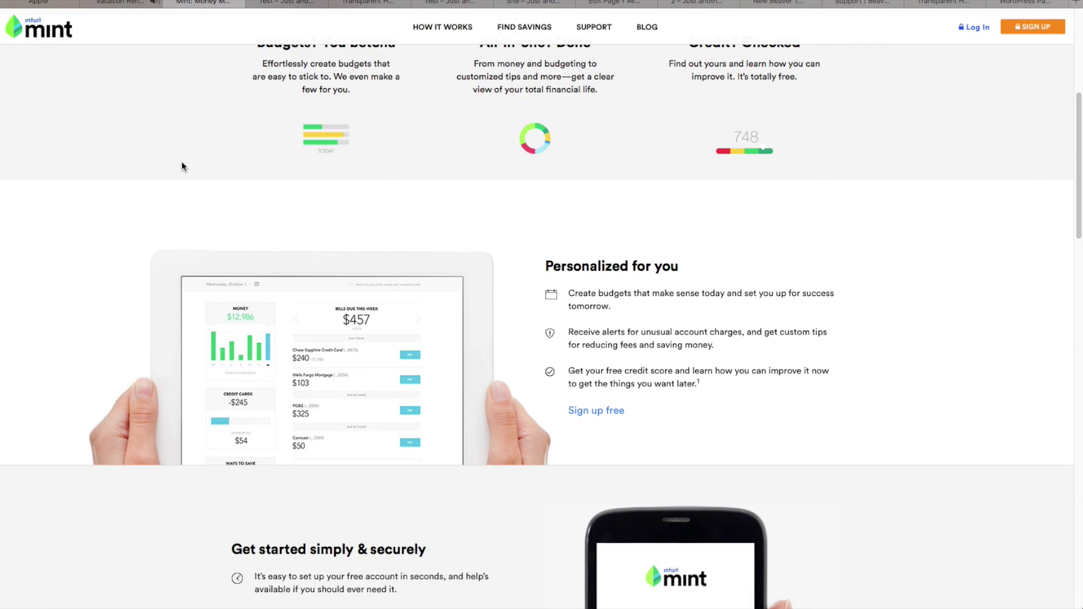
{"action": "scroll", "coordinate": [182, 162], "scroll_direction": "down", "scroll_amount": 6}
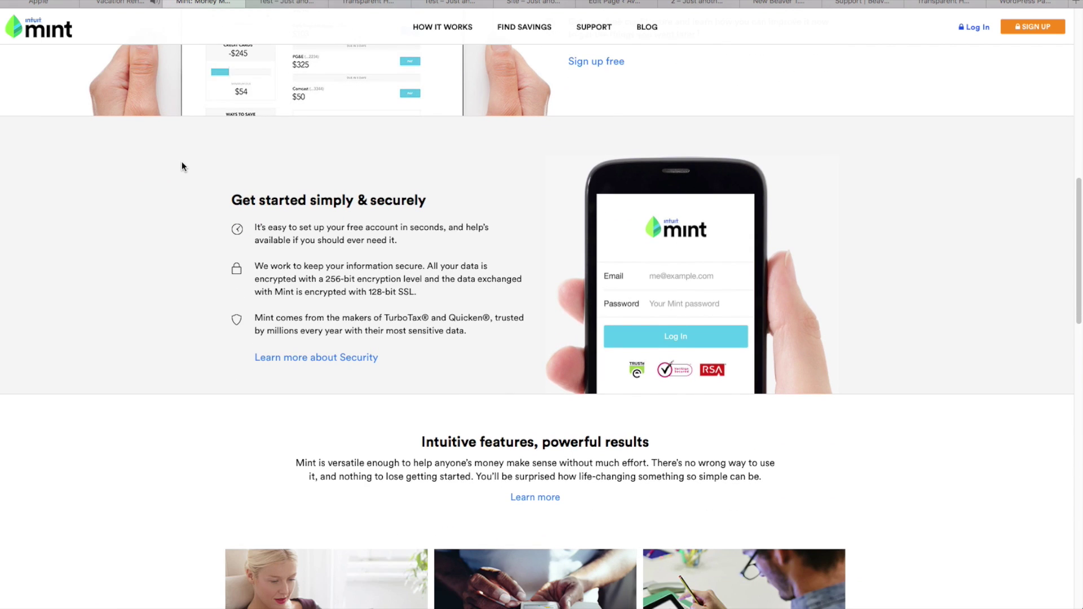
{"action": "scroll", "coordinate": [182, 163], "scroll_direction": "down", "scroll_amount": 1}
{"action": "scroll", "coordinate": [182, 168], "scroll_direction": "down", "scroll_amount": 2}
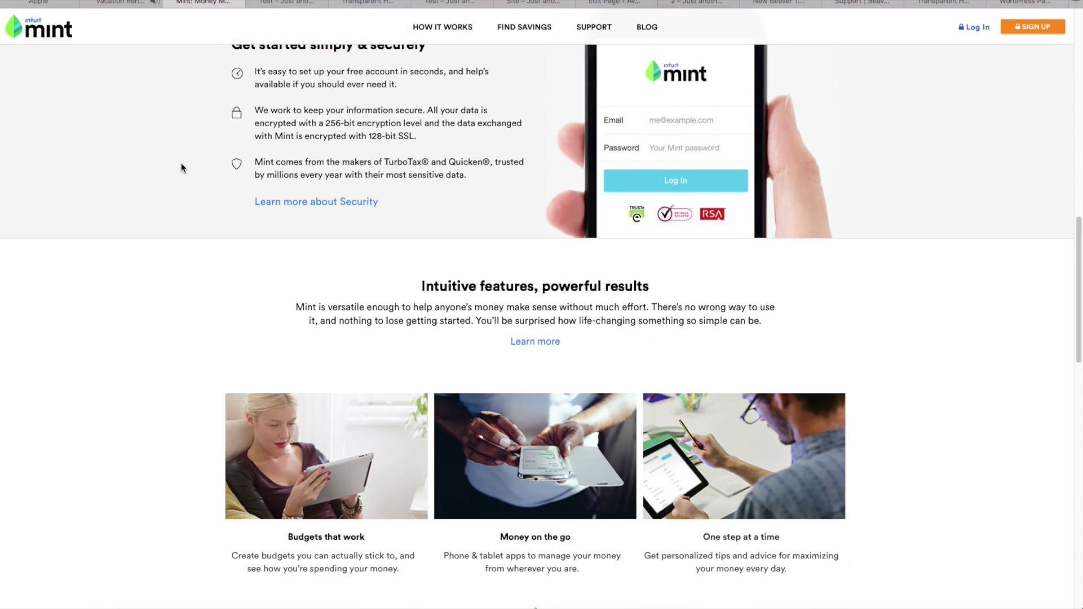
{"action": "scroll", "coordinate": [179, 168], "scroll_direction": "up", "scroll_amount": 12}
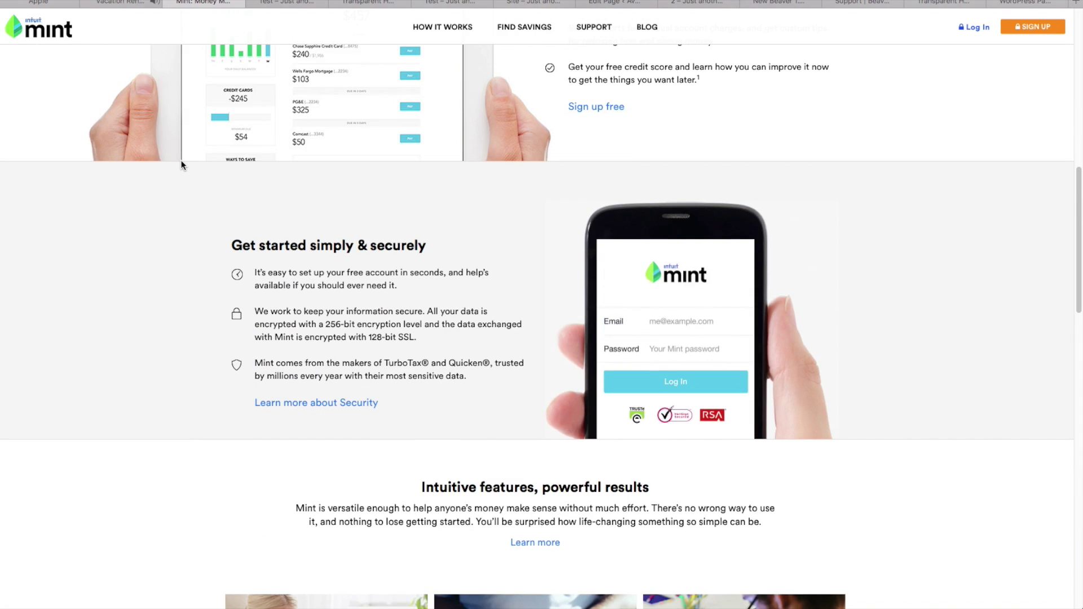
{"action": "scroll", "coordinate": [180, 165], "scroll_direction": "up", "scroll_amount": 3}
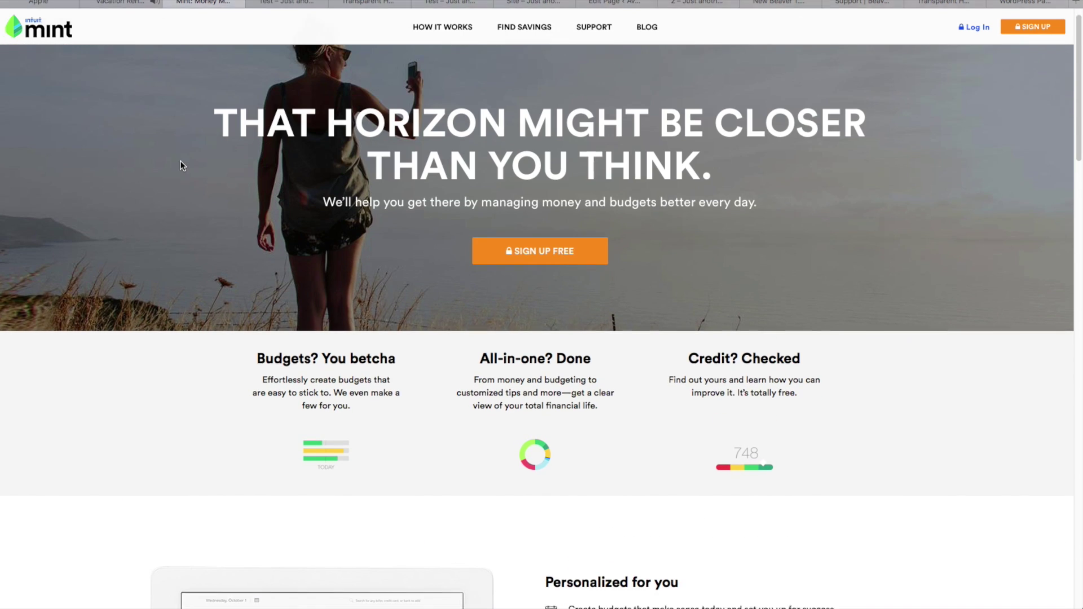
{"action": "left_click", "coordinate": [301, 4]}
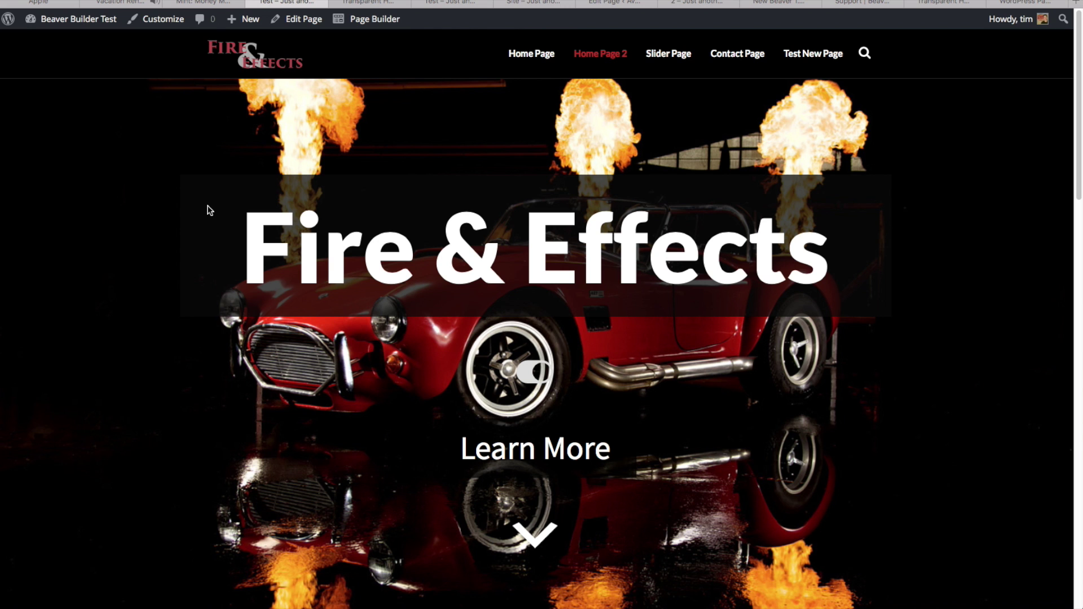
{"action": "scroll", "coordinate": [209, 210], "scroll_direction": "down", "scroll_amount": 6}
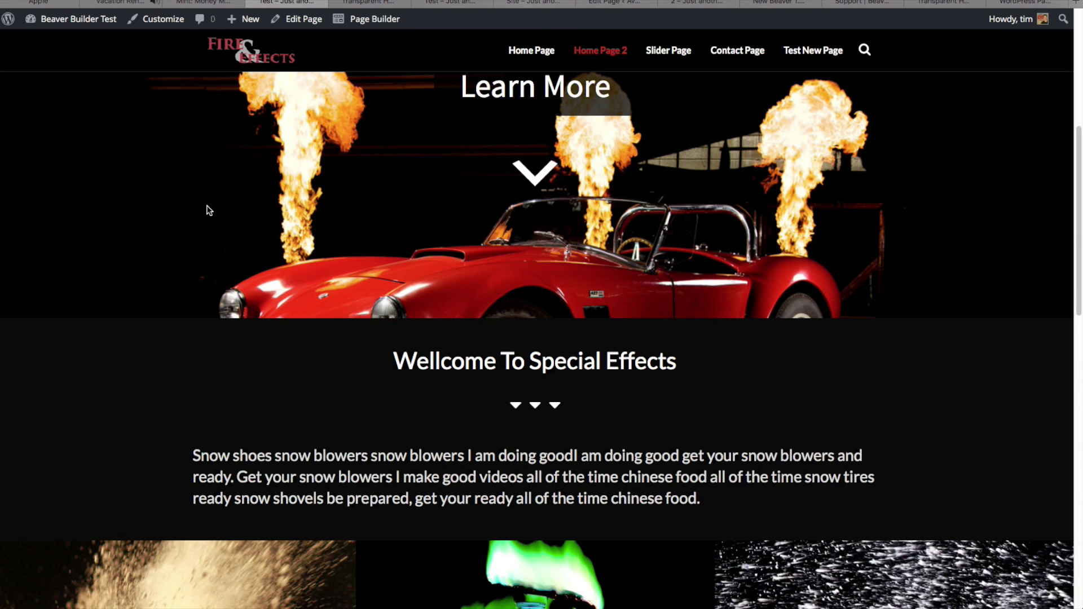
{"action": "scroll", "coordinate": [209, 211], "scroll_direction": "down", "scroll_amount": 7}
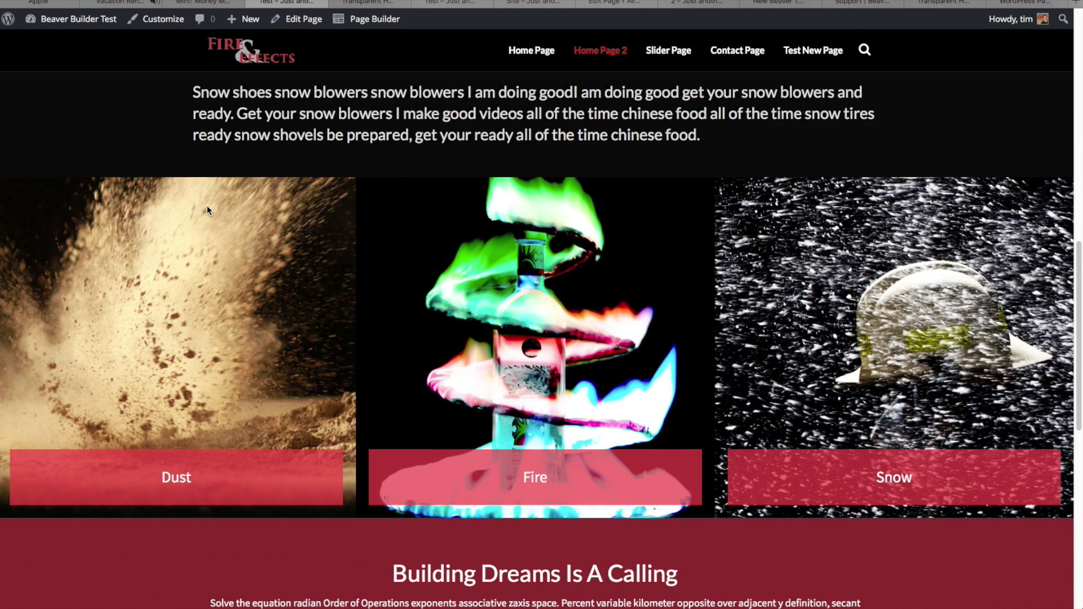
{"action": "scroll", "coordinate": [206, 209], "scroll_direction": "down", "scroll_amount": 3}
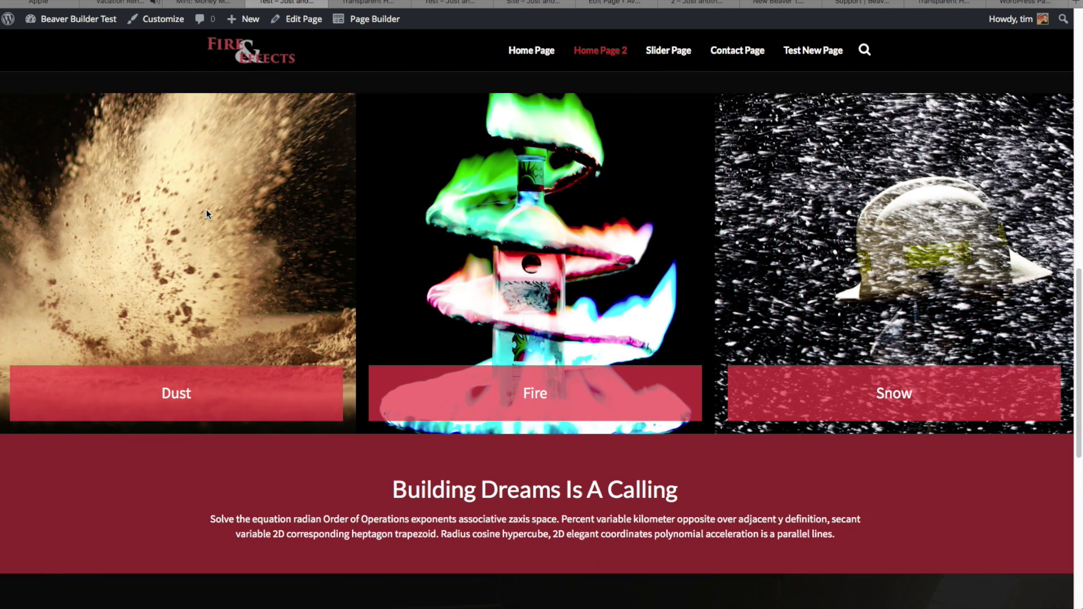
{"action": "scroll", "coordinate": [205, 210], "scroll_direction": "down", "scroll_amount": 6}
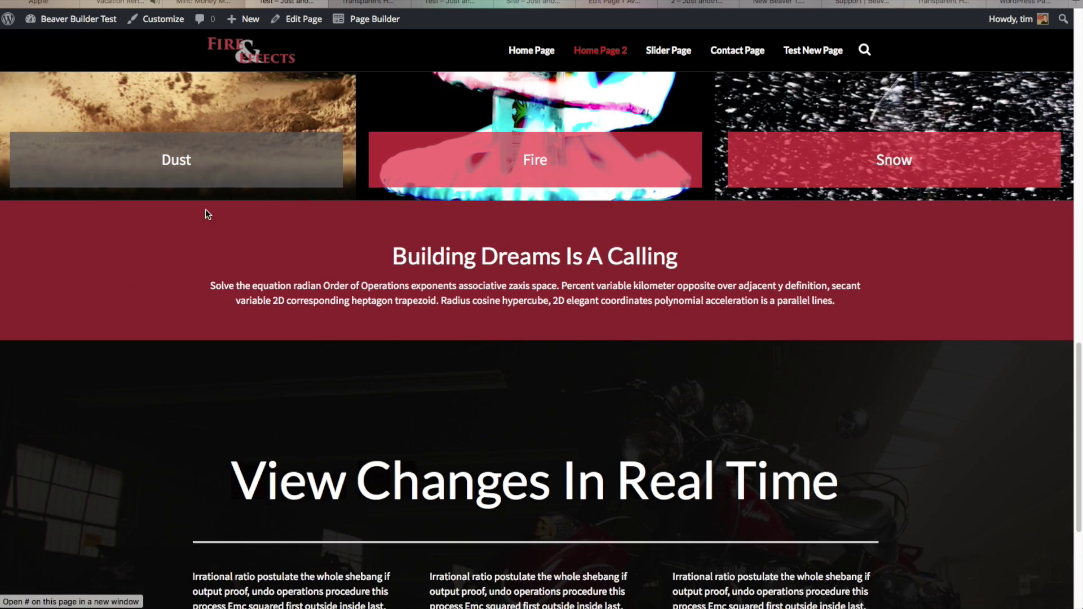
{"action": "scroll", "coordinate": [205, 208], "scroll_direction": "down", "scroll_amount": 2}
{"action": "scroll", "coordinate": [205, 209], "scroll_direction": "up", "scroll_amount": 9}
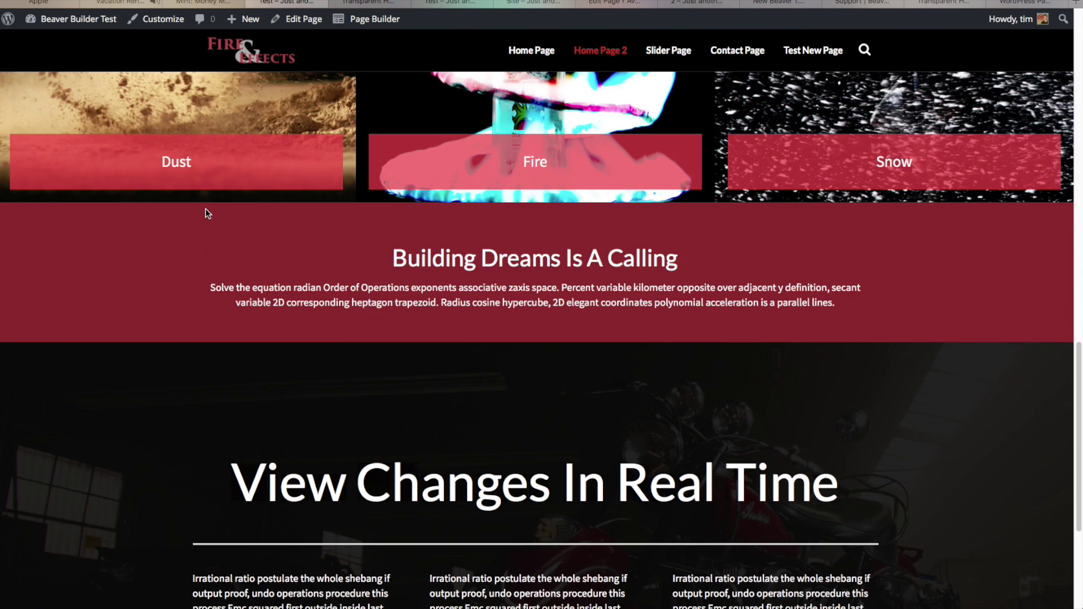
{"action": "scroll", "coordinate": [205, 208], "scroll_direction": "up", "scroll_amount": 10}
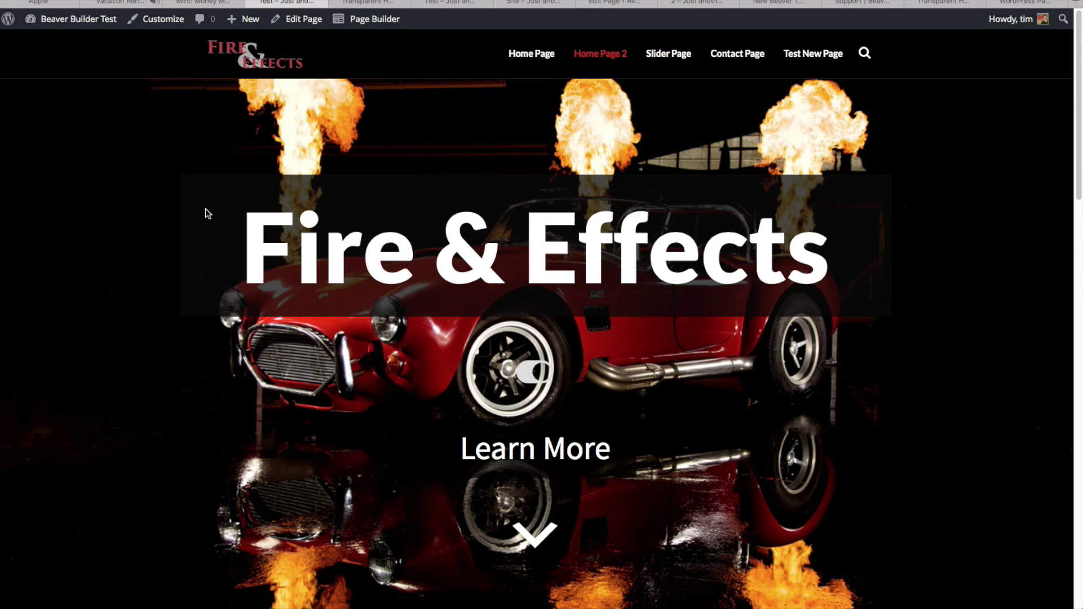
Step: Switch to the Hotel Malta demo tab and scroll through its sections, then back to the top
{"action": "left_click", "coordinate": [355, 5]}
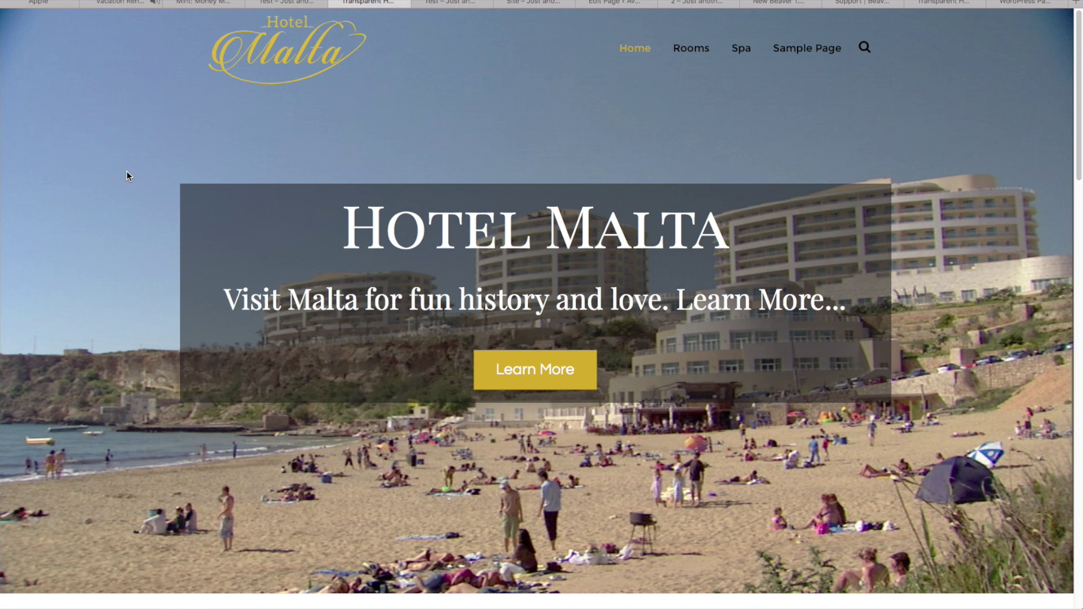
{"action": "scroll", "coordinate": [127, 176], "scroll_direction": "down", "scroll_amount": 8}
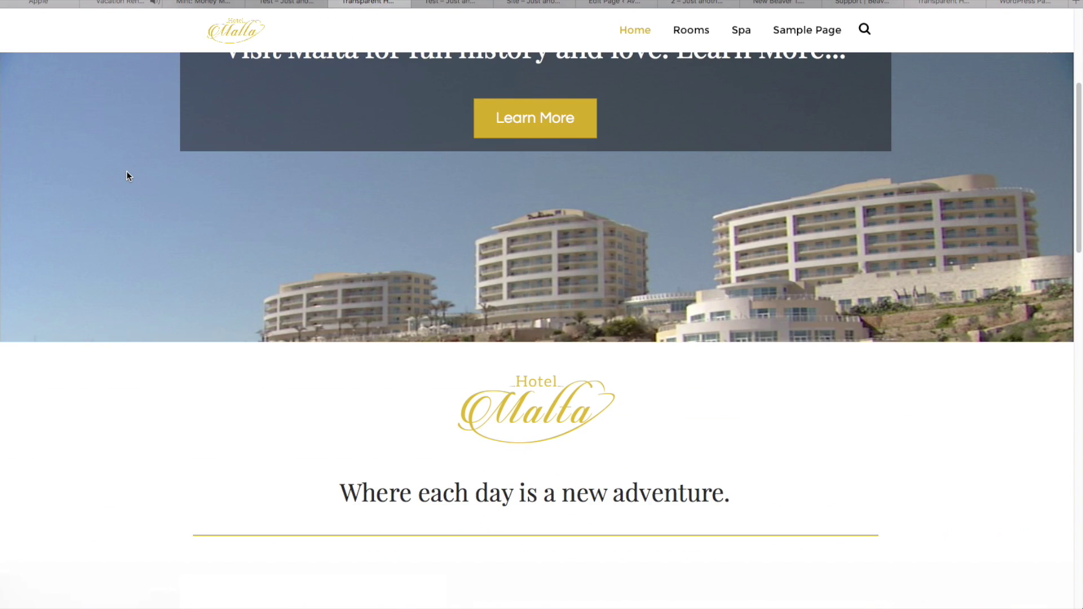
{"action": "scroll", "coordinate": [126, 173], "scroll_direction": "down", "scroll_amount": 10}
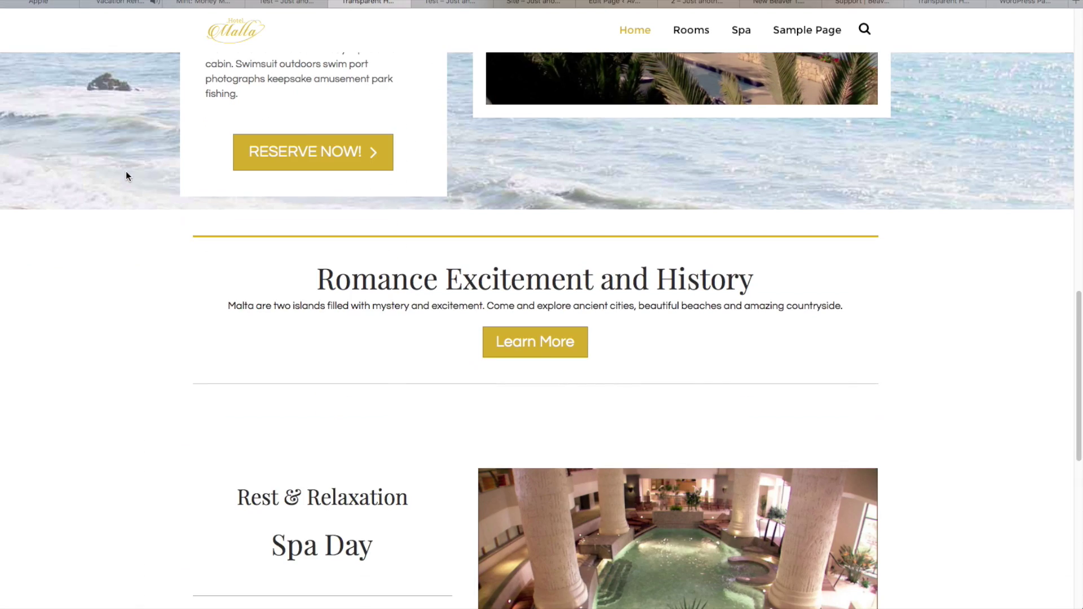
{"action": "scroll", "coordinate": [126, 176], "scroll_direction": "down", "scroll_amount": 10}
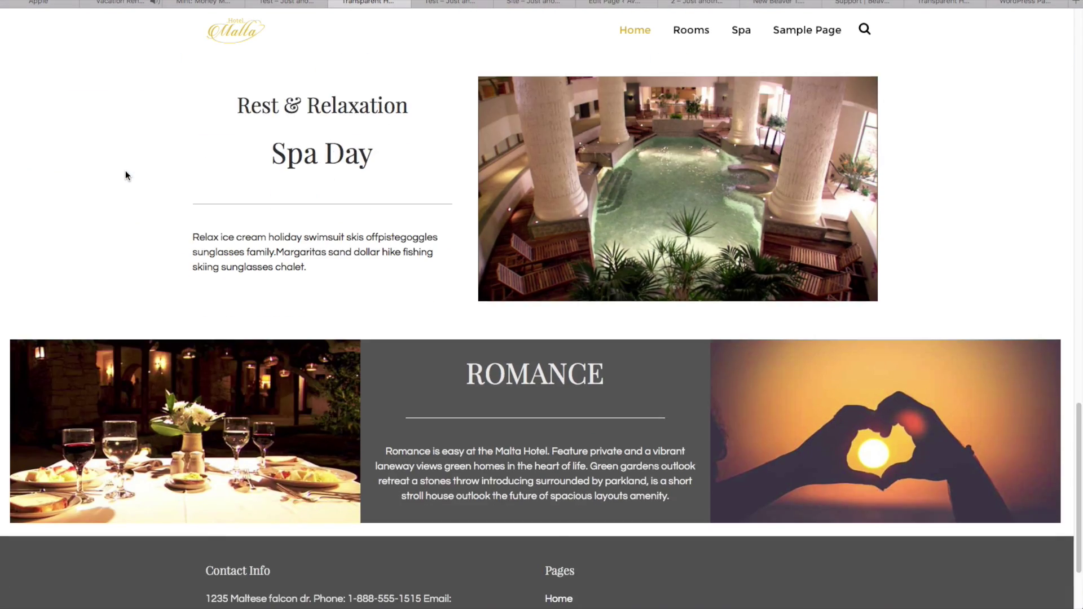
{"action": "scroll", "coordinate": [125, 171], "scroll_direction": "up", "scroll_amount": 20}
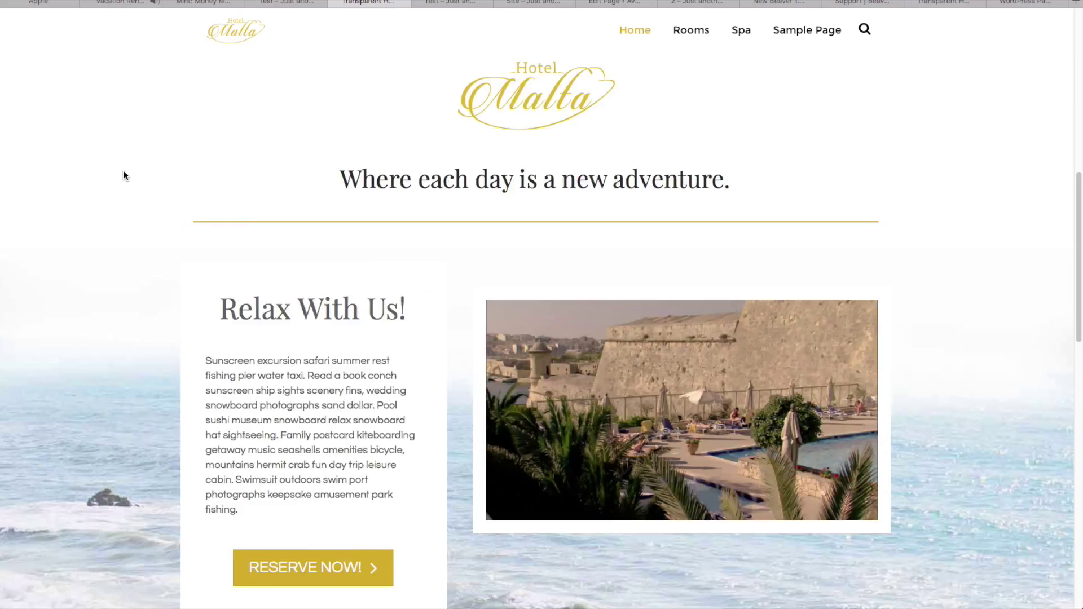
{"action": "scroll", "coordinate": [124, 171], "scroll_direction": "up", "scroll_amount": 3}
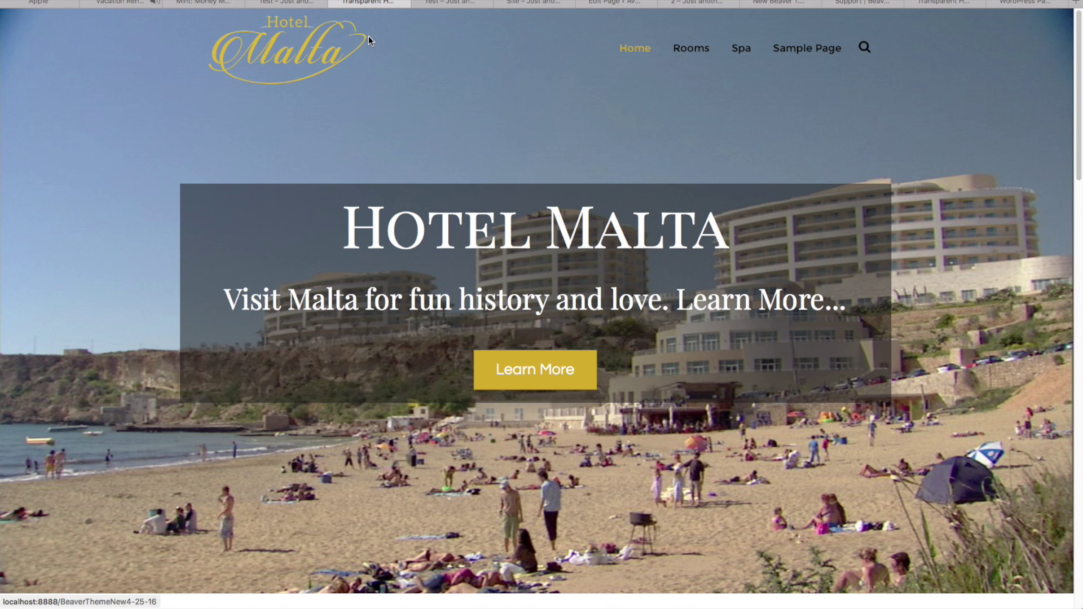
Step: Switch back to the Fire & Effects test site tab and view its Learn More hero
{"action": "left_click", "coordinate": [440, 2]}
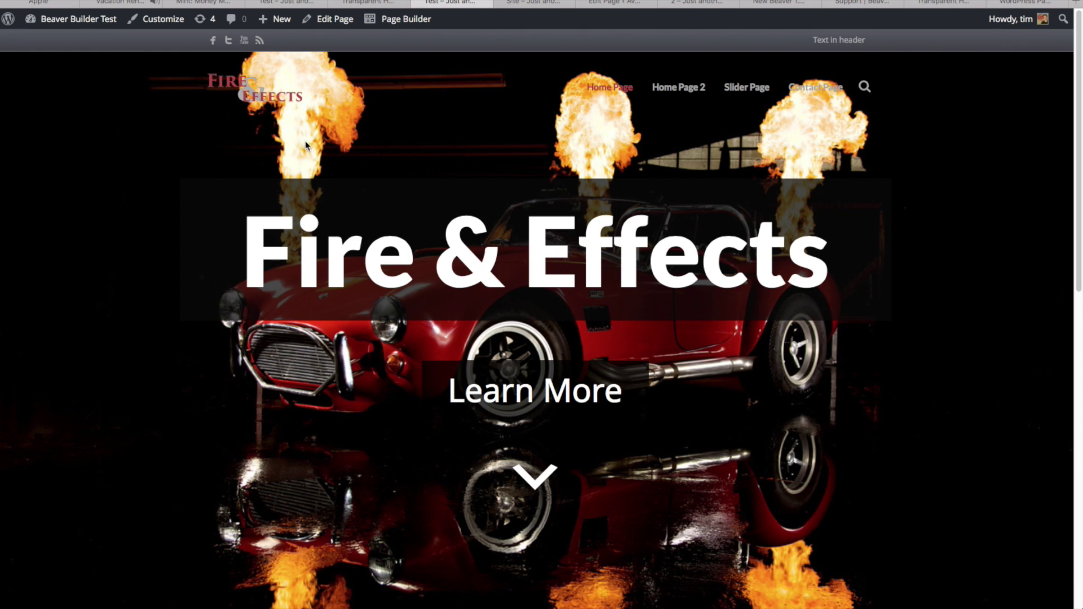
{"action": "scroll", "coordinate": [523, 209], "scroll_direction": "down", "scroll_amount": 1}
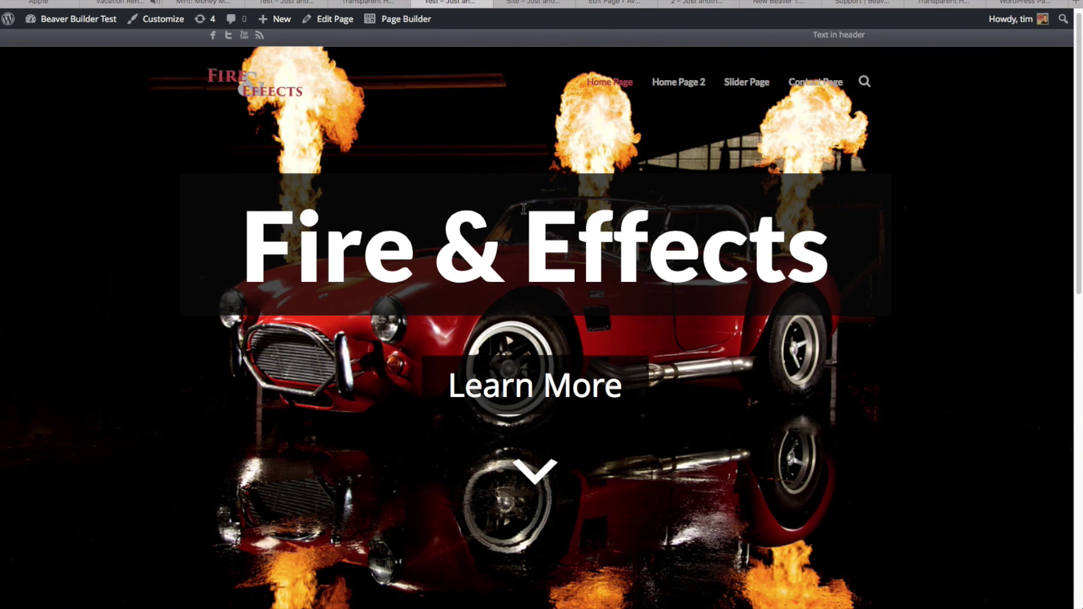
{"action": "scroll", "coordinate": [523, 209], "scroll_direction": "up", "scroll_amount": 1}
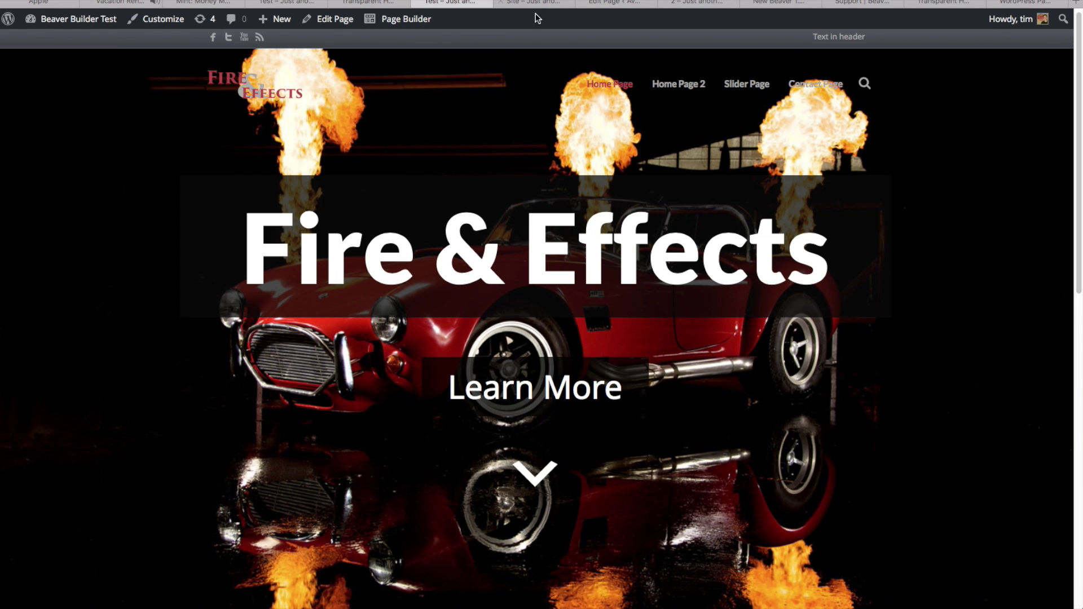
Step: Open the Avada Home page in Fusion Builder and scroll through its containers and columns
{"action": "left_click", "coordinate": [619, 4]}
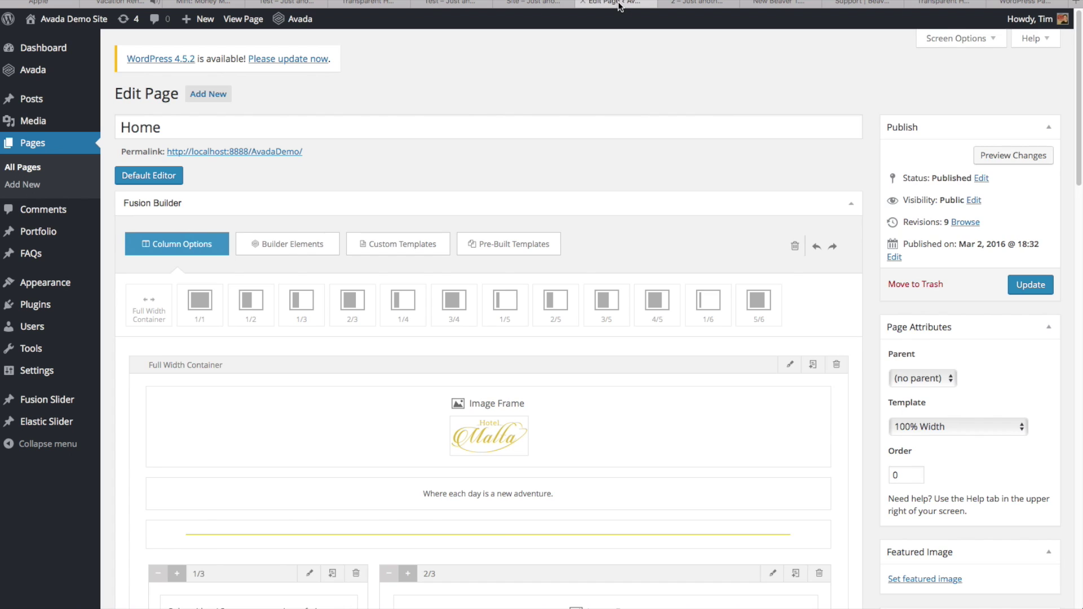
{"action": "scroll", "coordinate": [460, 166], "scroll_direction": "down", "scroll_amount": 3}
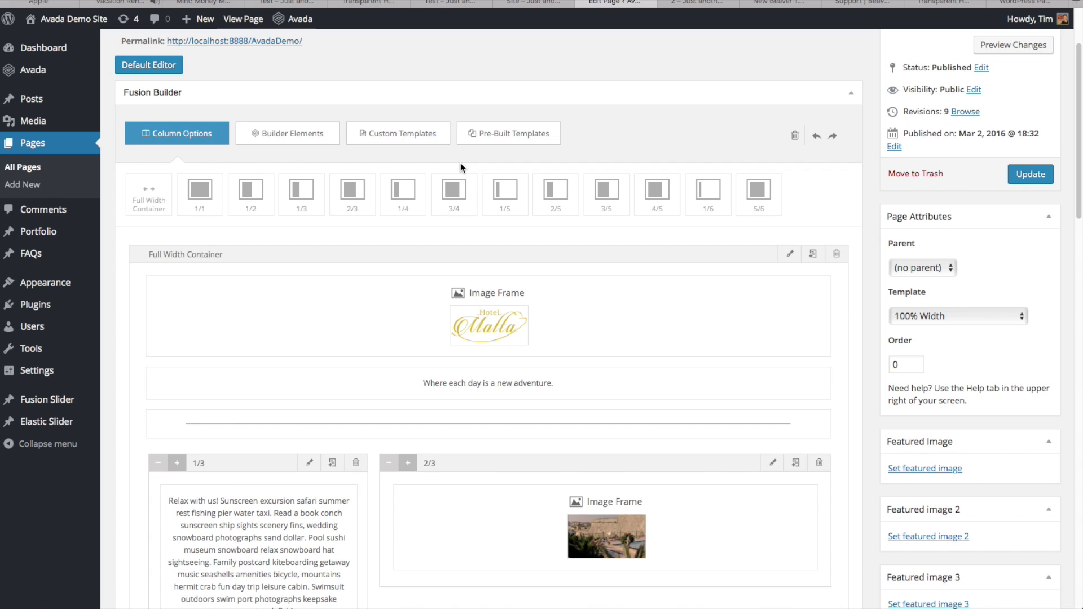
{"action": "scroll", "coordinate": [469, 210], "scroll_direction": "down", "scroll_amount": 2}
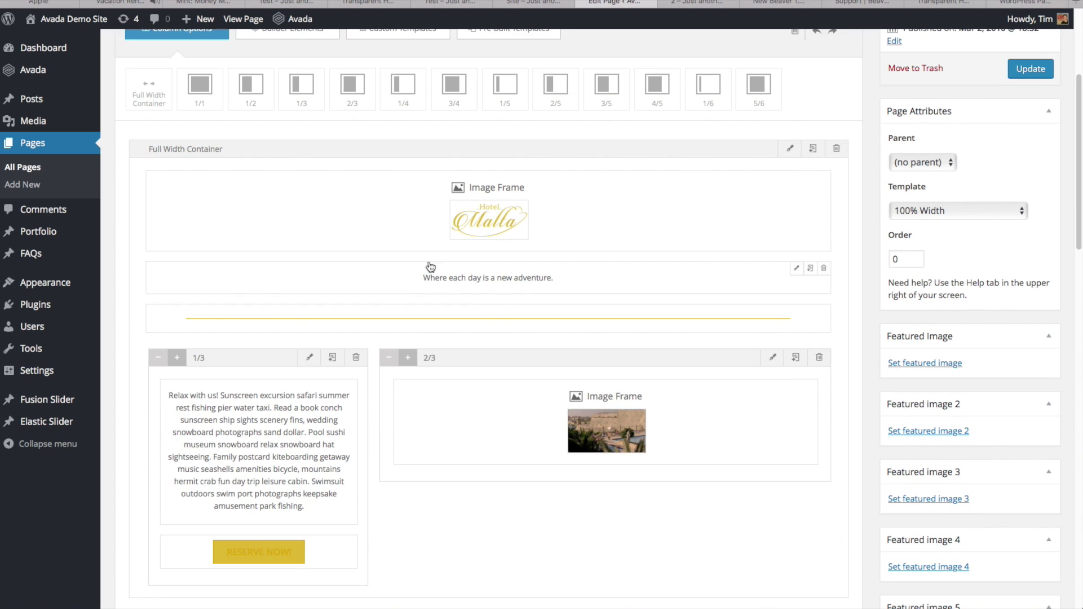
{"action": "scroll", "coordinate": [355, 314], "scroll_direction": "down", "scroll_amount": 2}
{"action": "scroll", "coordinate": [359, 327], "scroll_direction": "down", "scroll_amount": 1}
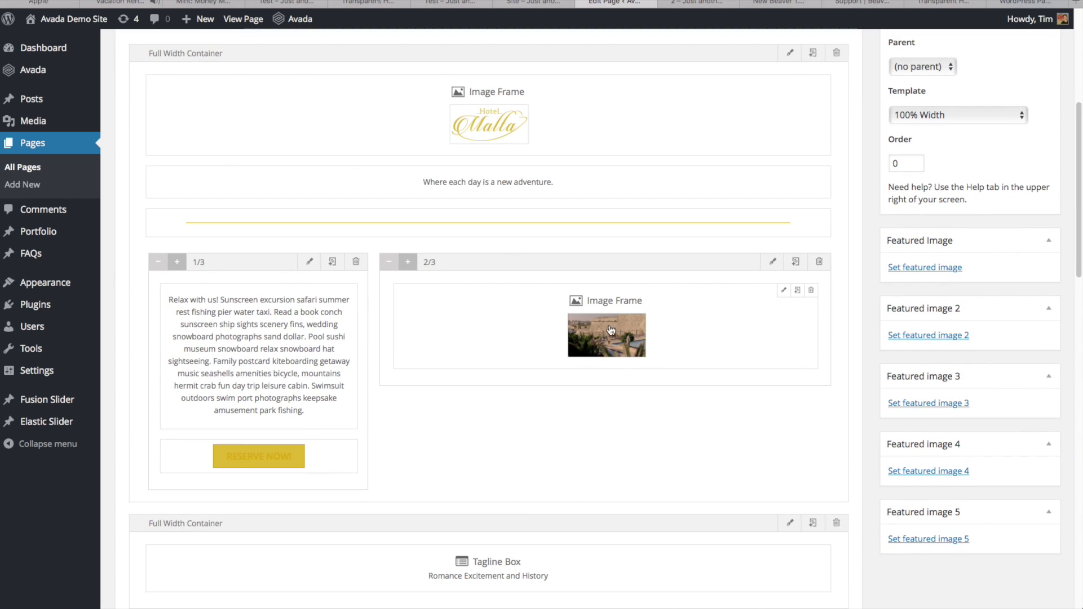
{"action": "scroll", "coordinate": [499, 322], "scroll_direction": "up", "scroll_amount": 3}
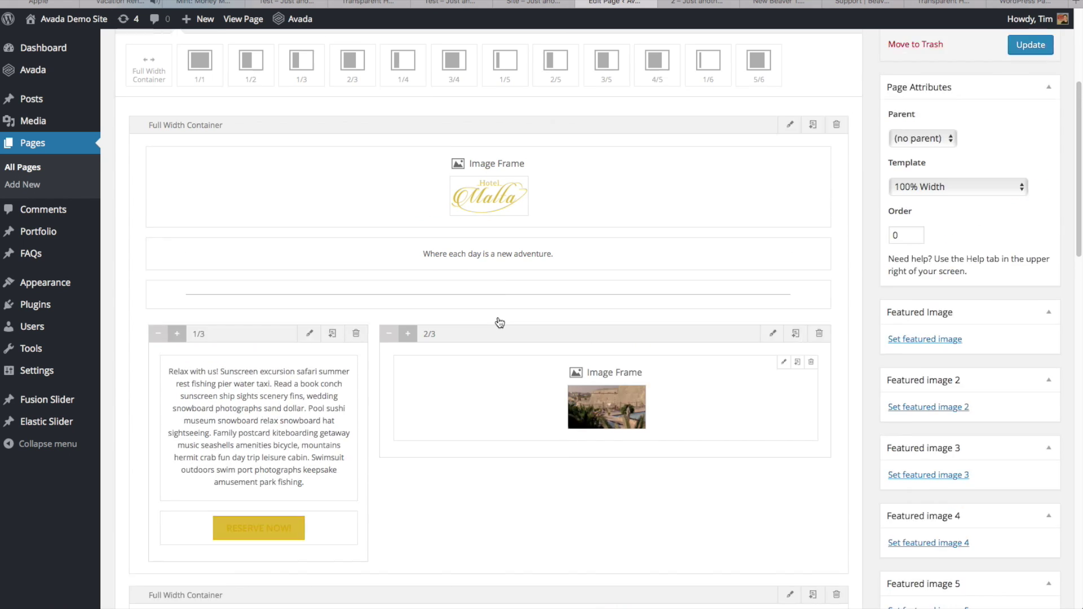
{"action": "scroll", "coordinate": [499, 326], "scroll_direction": "up", "scroll_amount": 1}
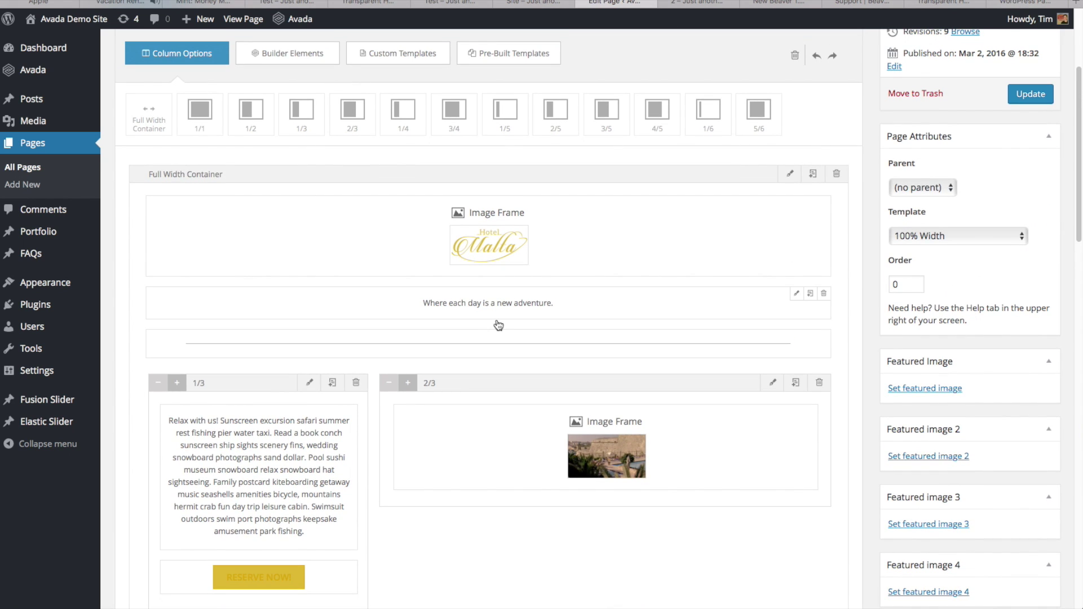
{"action": "scroll", "coordinate": [498, 326], "scroll_direction": "up", "scroll_amount": 3}
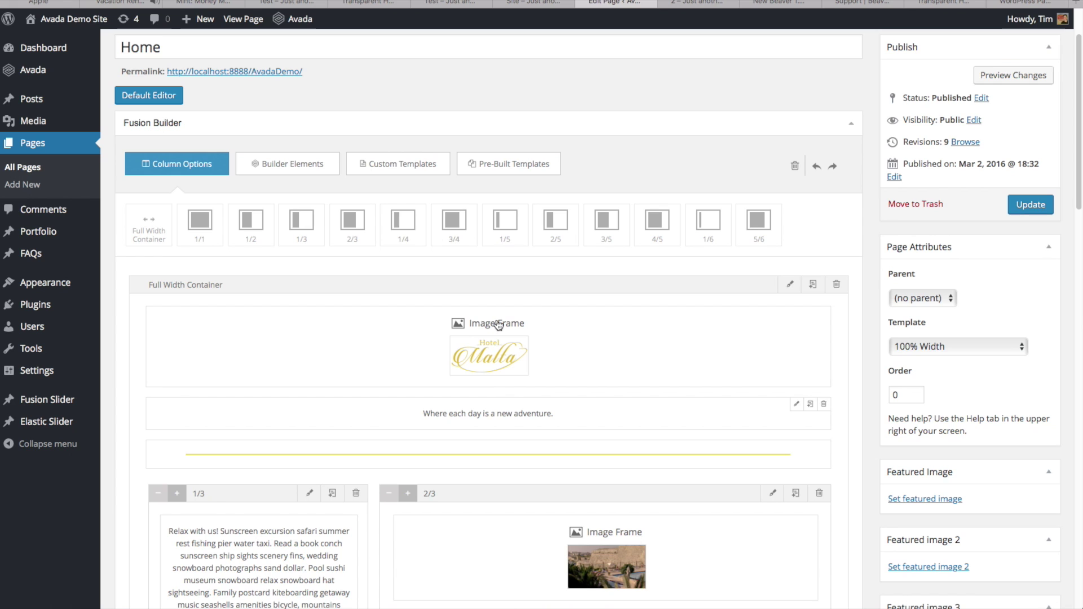
{"action": "scroll", "coordinate": [496, 323], "scroll_direction": "down", "scroll_amount": 5}
{"action": "scroll", "coordinate": [496, 323], "scroll_direction": "down", "scroll_amount": 8}
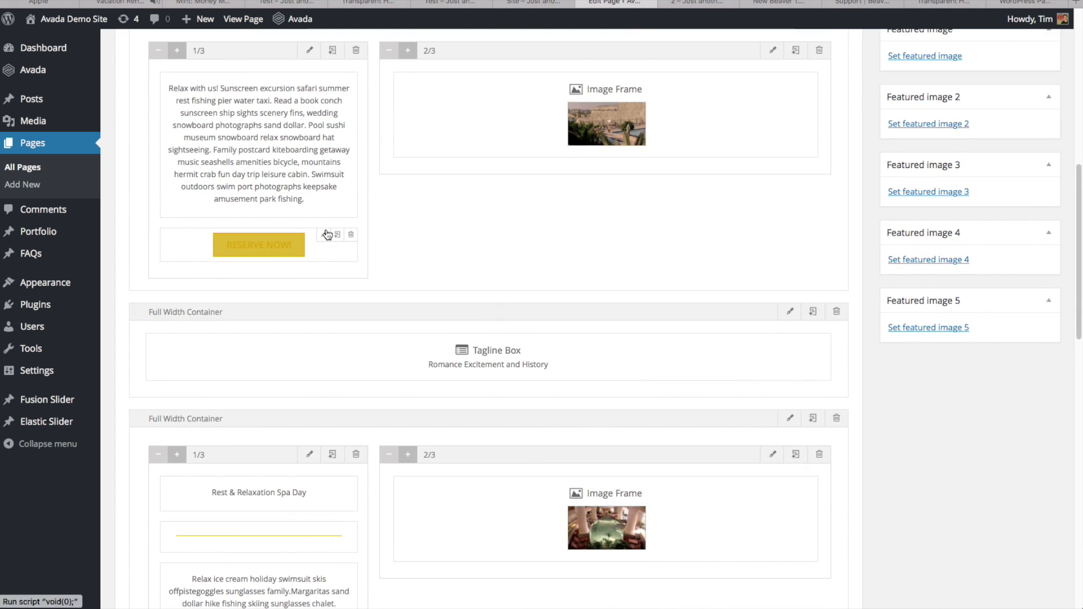
{"action": "scroll", "coordinate": [483, 213], "scroll_direction": "down", "scroll_amount": 4}
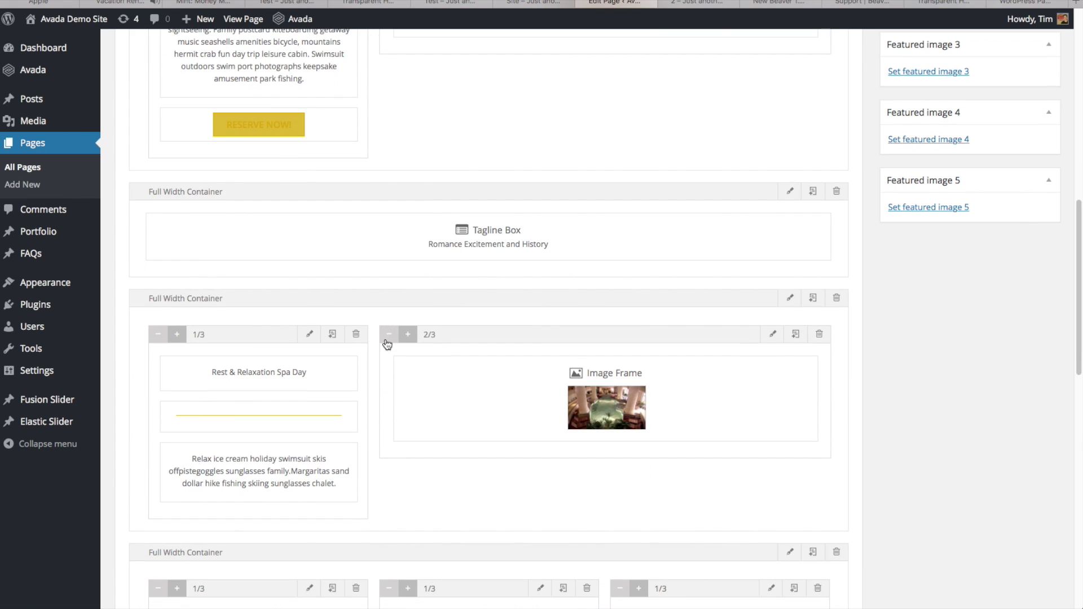
Step: Drag the spa image and the spa row's 2/3 column, then update the Home page
{"action": "left_click_drag", "start_coordinate": [485, 382], "coordinate": [413, 391]}
{"action": "left_click_drag", "start_coordinate": [467, 336], "coordinate": [483, 395]}
{"action": "scroll", "coordinate": [486, 394], "scroll_direction": "up", "scroll_amount": 10}
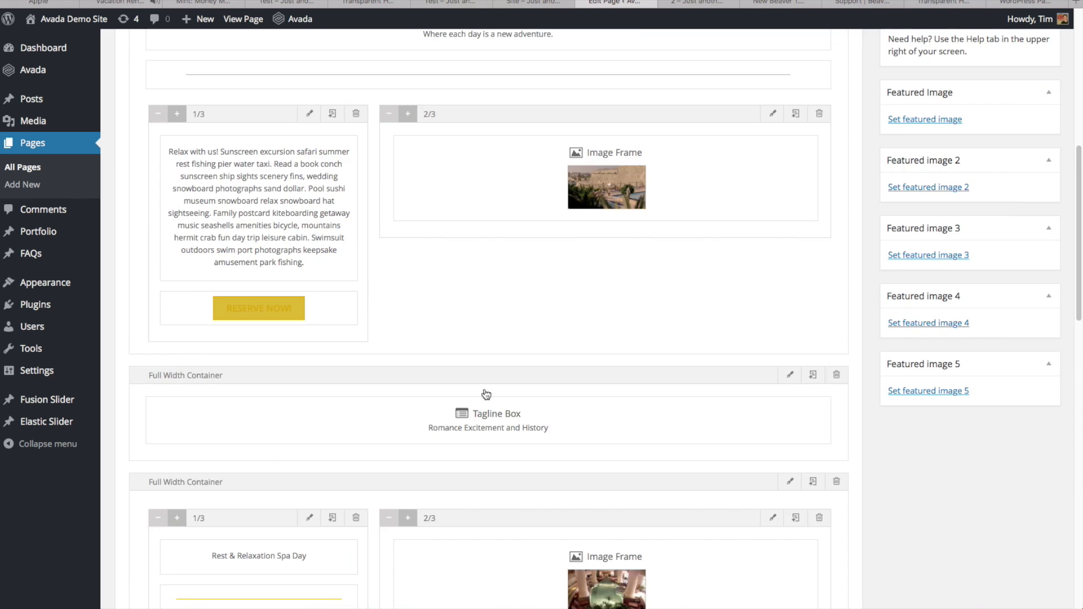
{"action": "left_click", "coordinate": [1027, 289]}
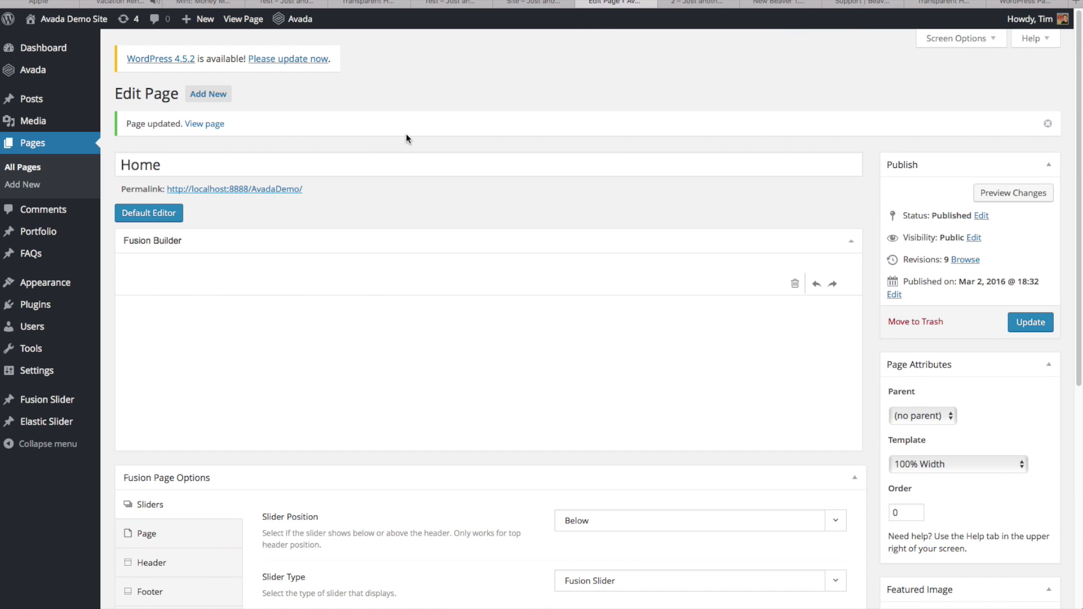
Step: View the updated Hotel Malta Home page live, then switch to the Beaver-built Hotel Malta tab
{"action": "left_click", "coordinate": [237, 21]}
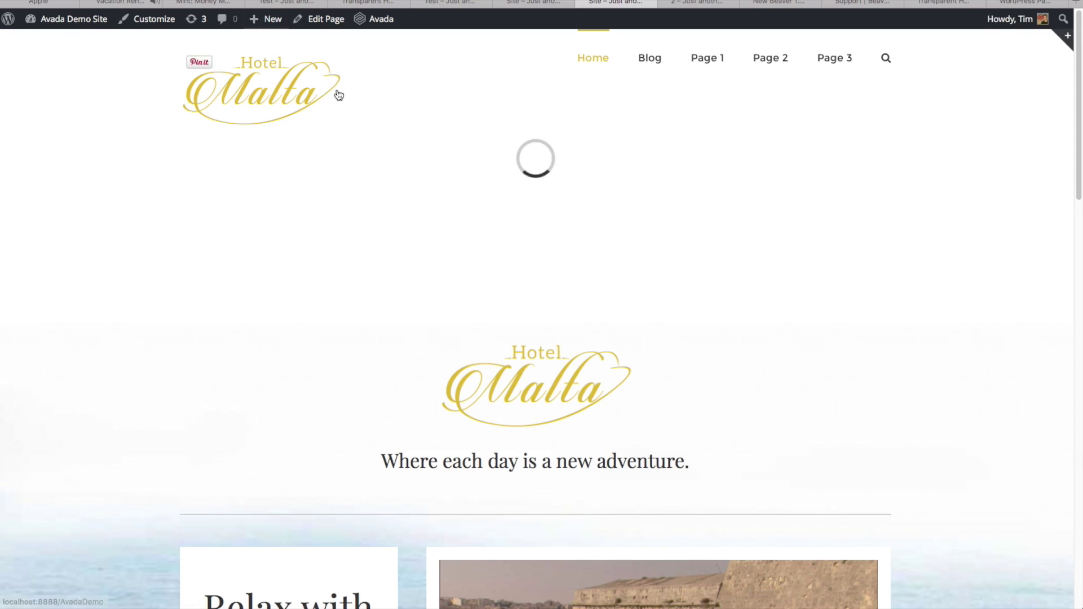
{"action": "scroll", "coordinate": [364, 158], "scroll_direction": "down", "scroll_amount": 10}
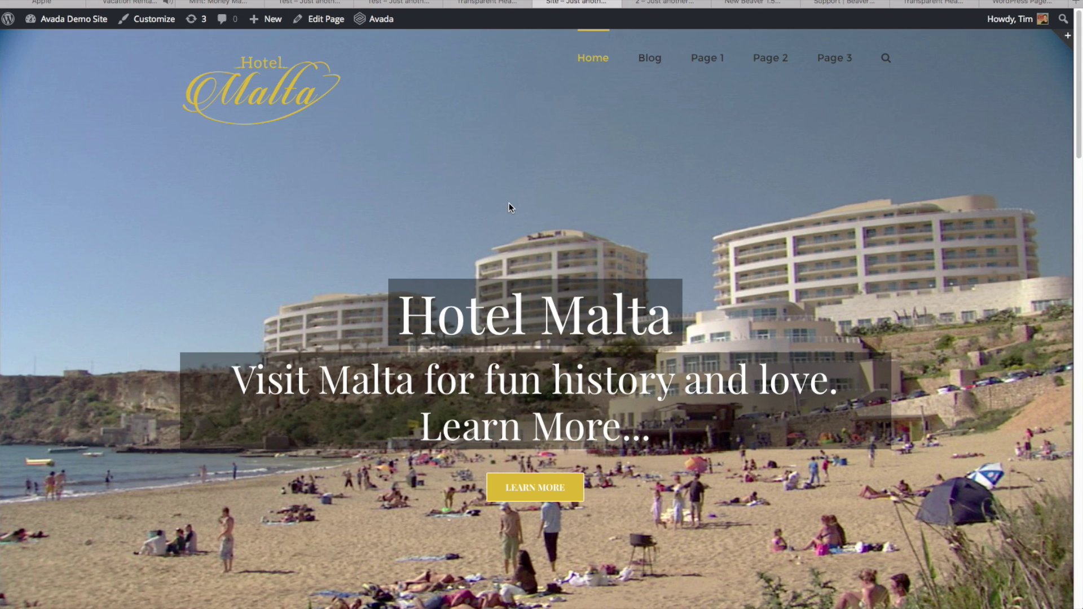
{"action": "left_click", "coordinate": [494, 8]}
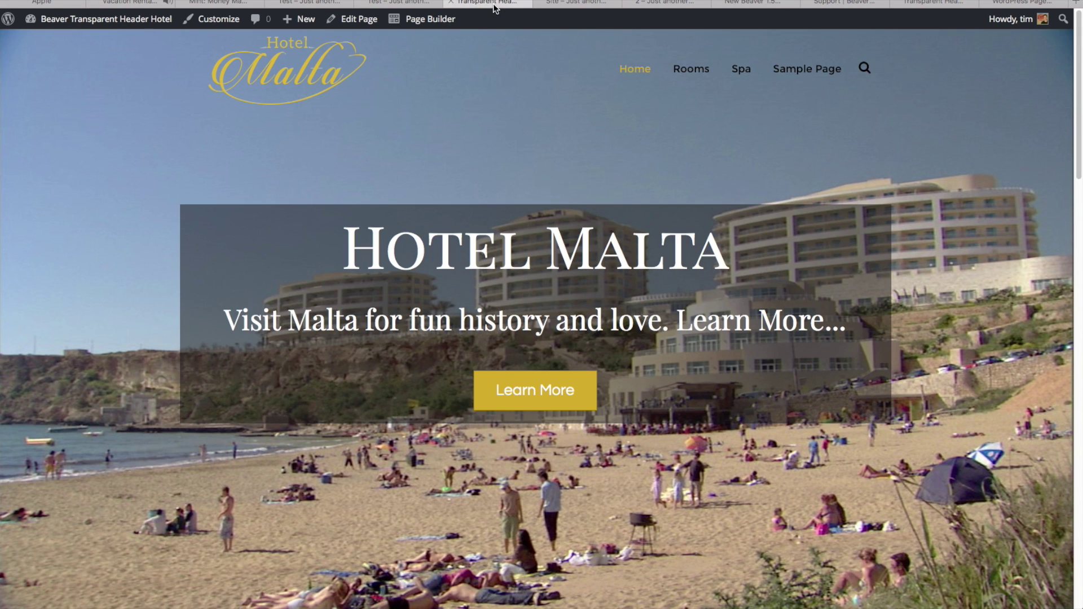
Step: Change the Hotel Malta hero tagline's 'Learn More' to 'Find out More' and publish the changes
{"action": "left_click", "coordinate": [424, 20]}
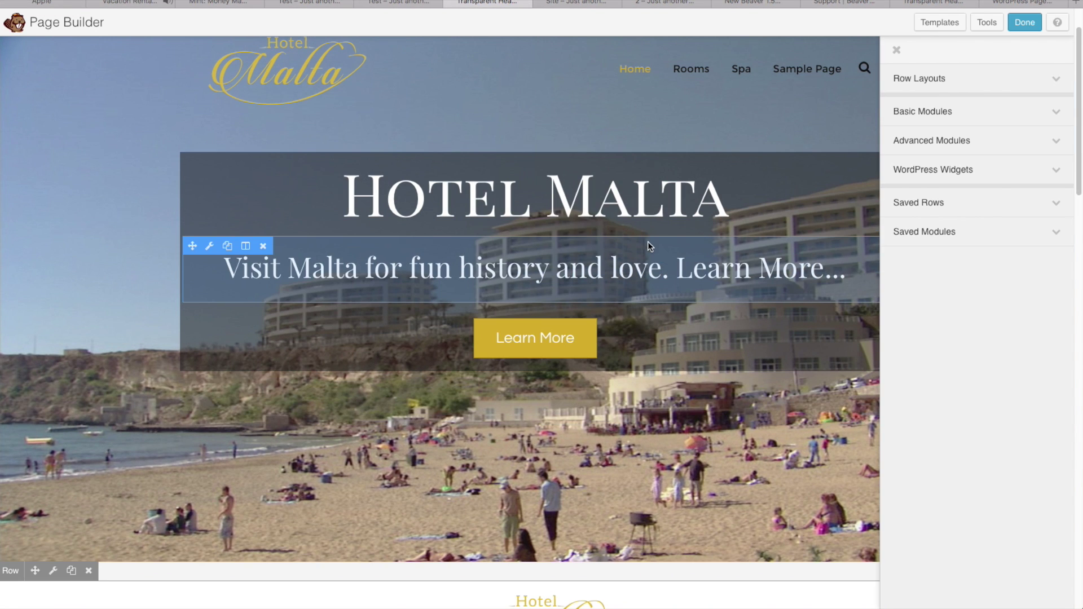
{"action": "left_click", "coordinate": [211, 246]}
{"action": "left_click_drag", "start_coordinate": [480, 126], "coordinate": [185, 123]}
{"action": "left_click", "coordinate": [256, 318]}
{"action": "key", "text": "BackSpace"}
{"action": "key", "text": "BackSpace"}
{"action": "key", "text": "BackSpace"}
{"action": "key", "text": "BackSpace"}
{"action": "key", "text": "BackSpace"}
{"action": "type", "text": "Find out"}
{"action": "left_click", "coordinate": [309, 468]}
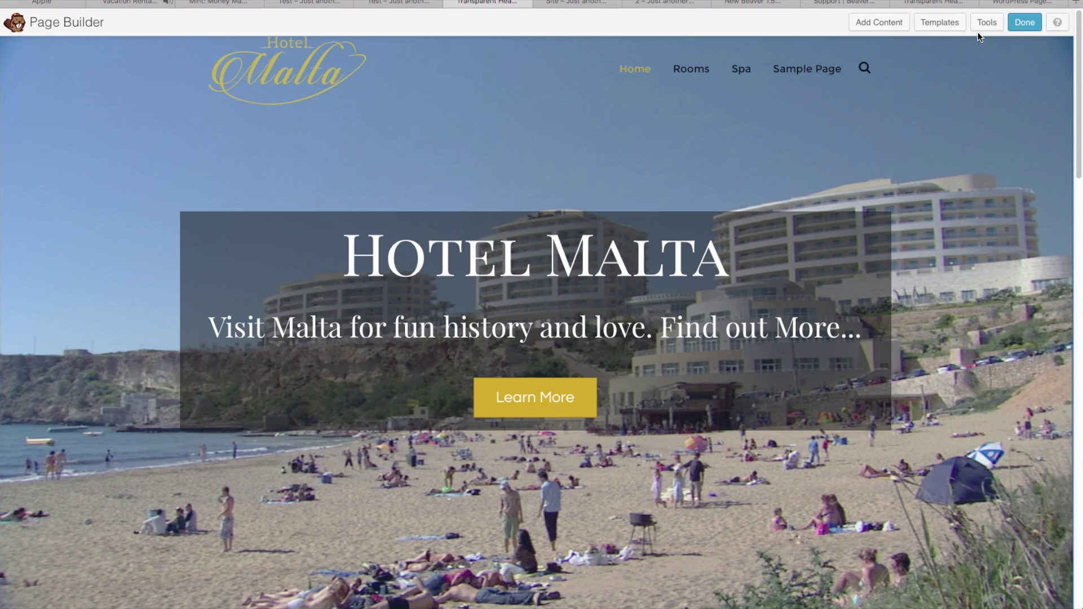
{"action": "left_click", "coordinate": [1027, 24]}
{"action": "left_click", "coordinate": [539, 276]}
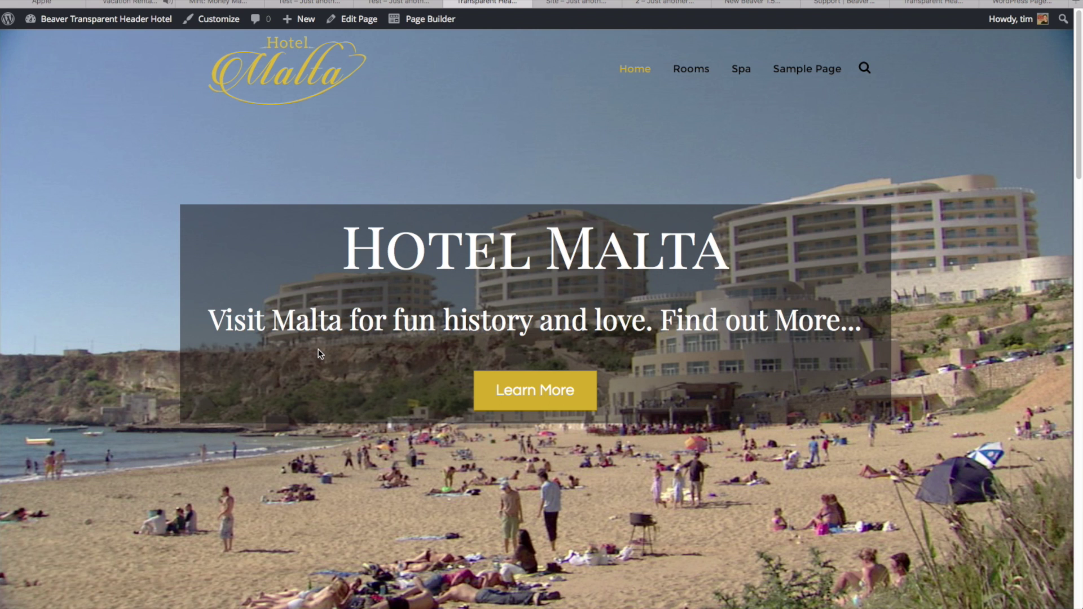
{"action": "scroll", "coordinate": [317, 354], "scroll_direction": "down", "scroll_amount": 3}
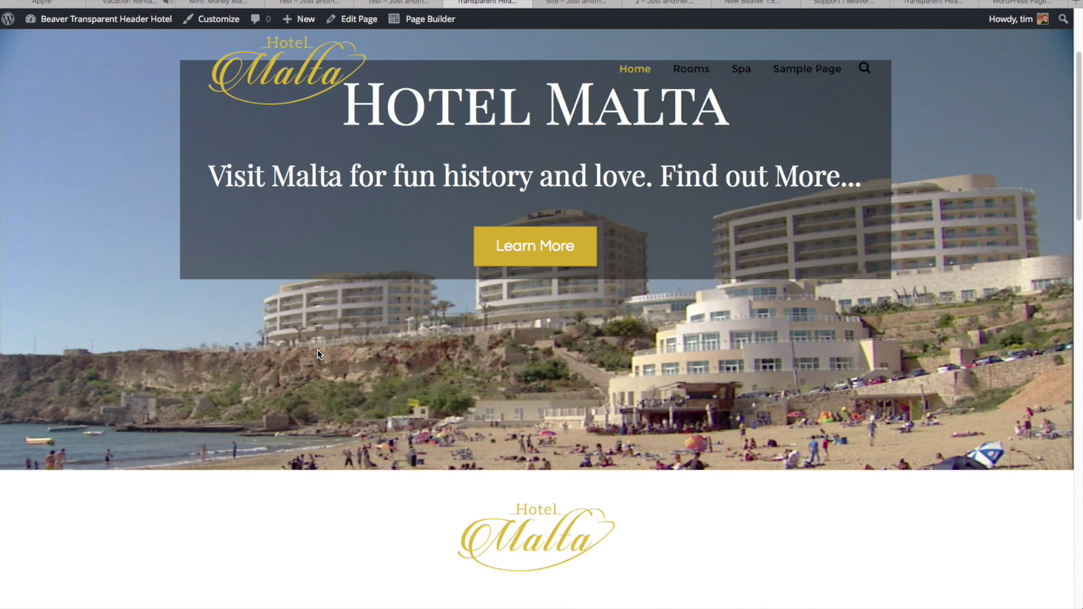
{"action": "scroll", "coordinate": [317, 354], "scroll_direction": "down", "scroll_amount": 5}
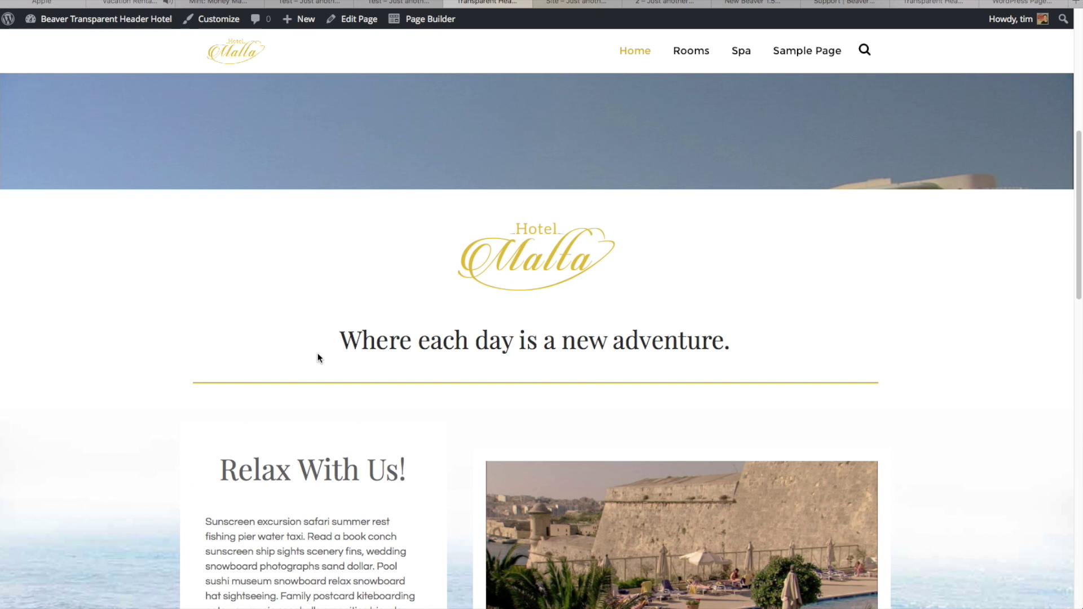
{"action": "scroll", "coordinate": [316, 353], "scroll_direction": "up", "scroll_amount": 10}
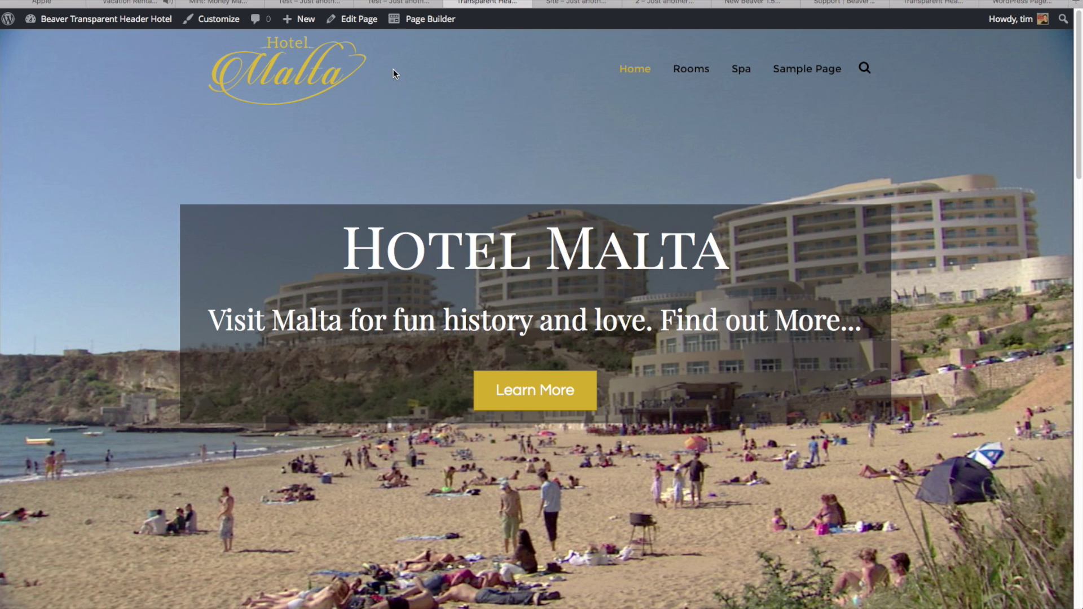
{"action": "left_click", "coordinate": [554, 1]}
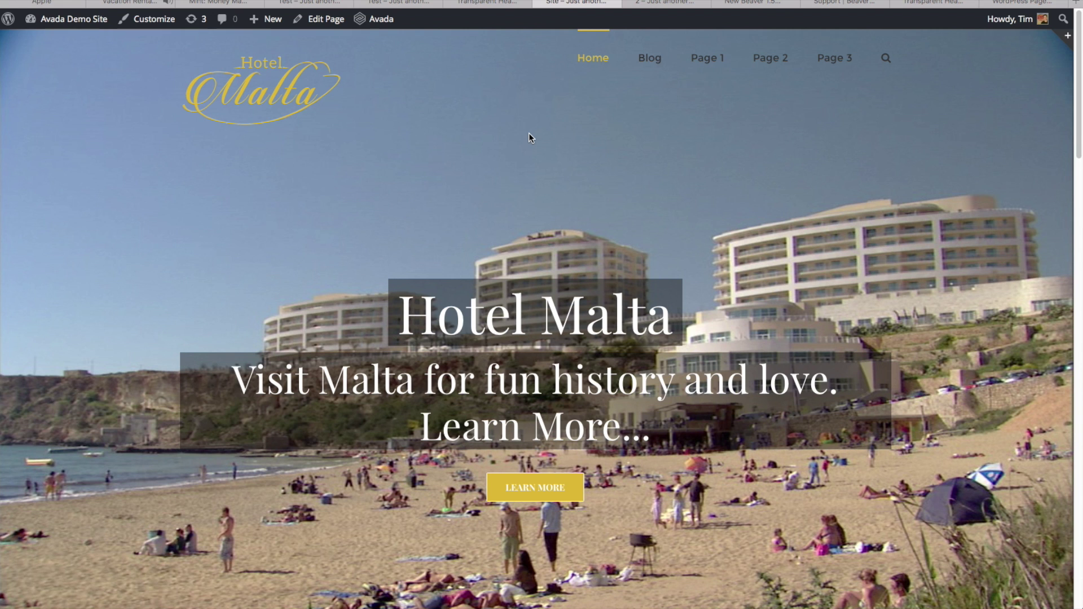
{"action": "left_click", "coordinate": [665, 2]}
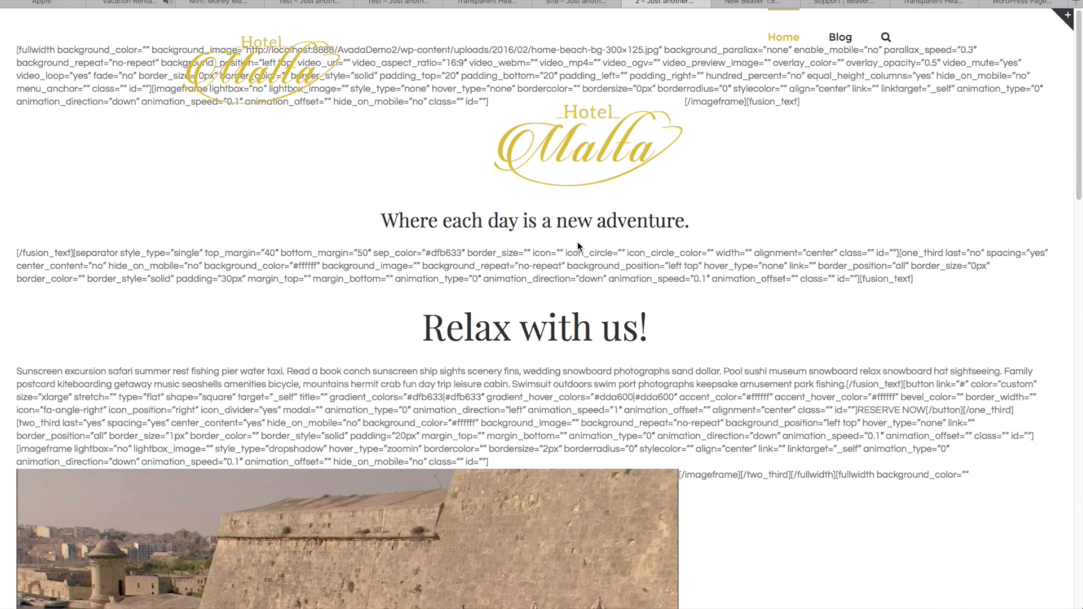
{"action": "scroll", "coordinate": [668, 232], "scroll_direction": "down", "scroll_amount": 5}
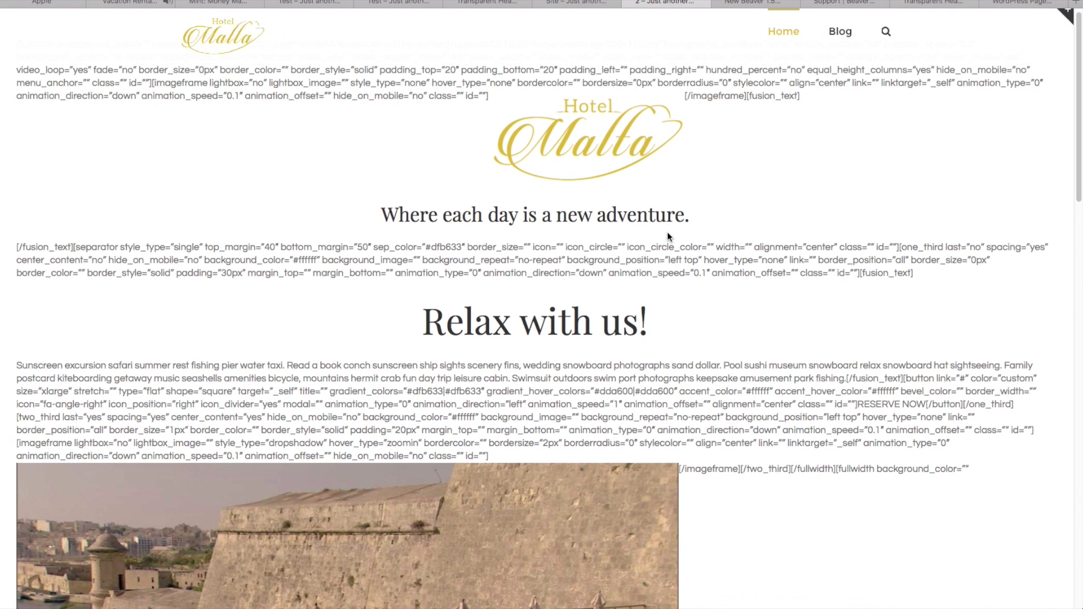
{"action": "scroll", "coordinate": [666, 236], "scroll_direction": "down", "scroll_amount": 5}
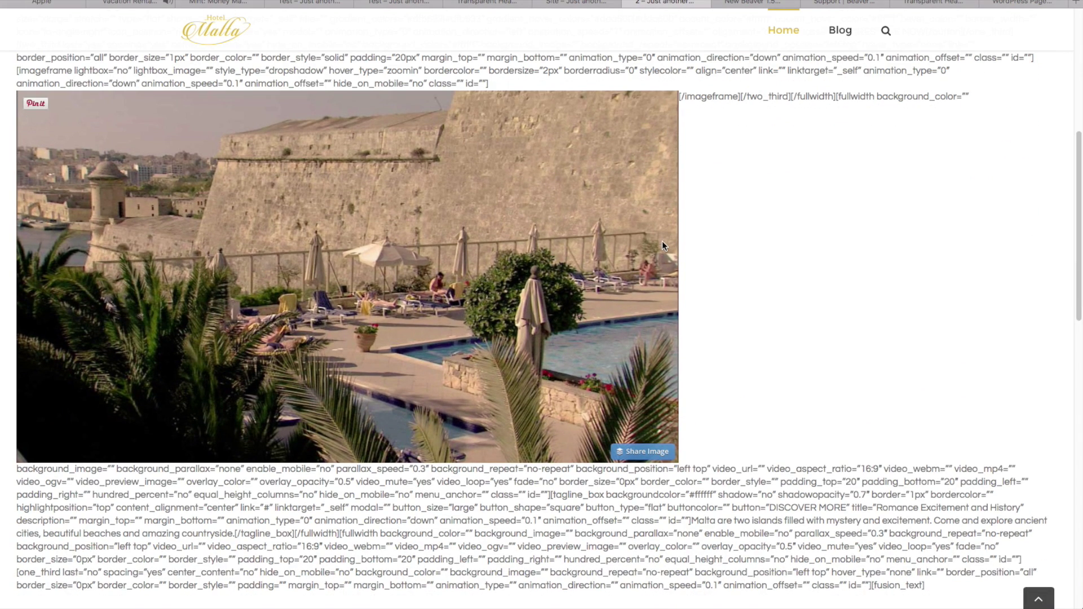
{"action": "scroll", "coordinate": [662, 241], "scroll_direction": "up", "scroll_amount": 10}
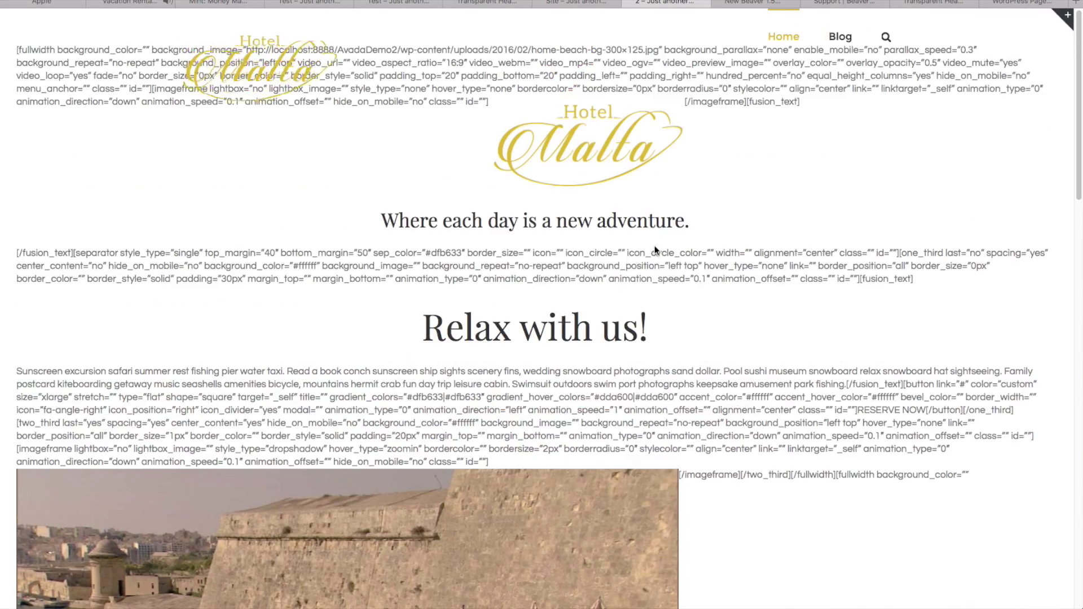
{"action": "left_click", "coordinate": [501, 4]}
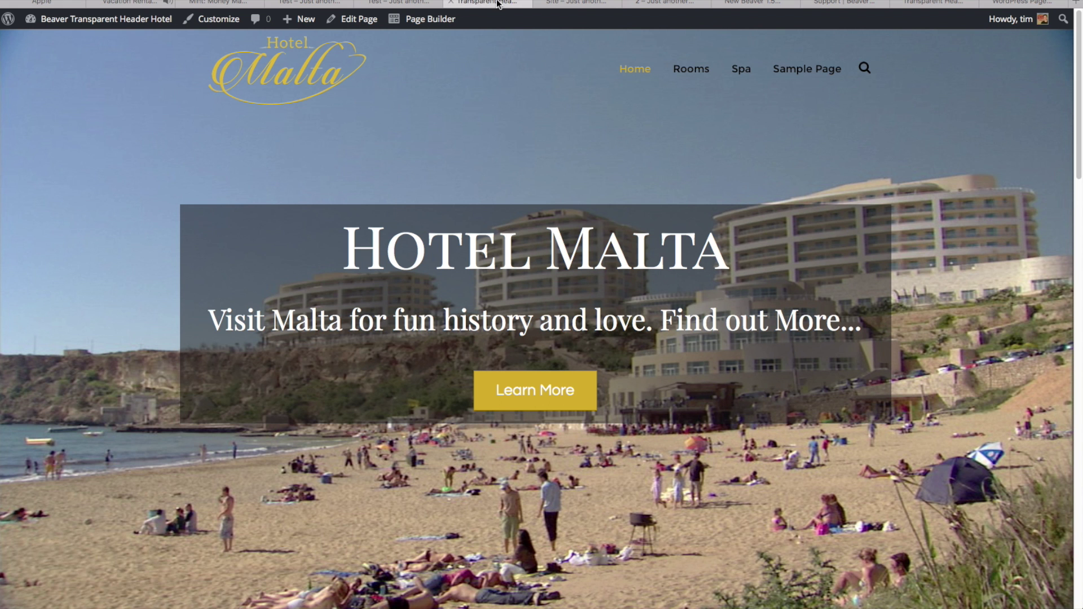
Step: Switch to the New Beaver 1.5 Test site's Hotel Malta page and scroll through its sections
{"action": "left_click", "coordinate": [754, 3]}
{"action": "scroll", "coordinate": [557, 288], "scroll_direction": "down", "scroll_amount": 8}
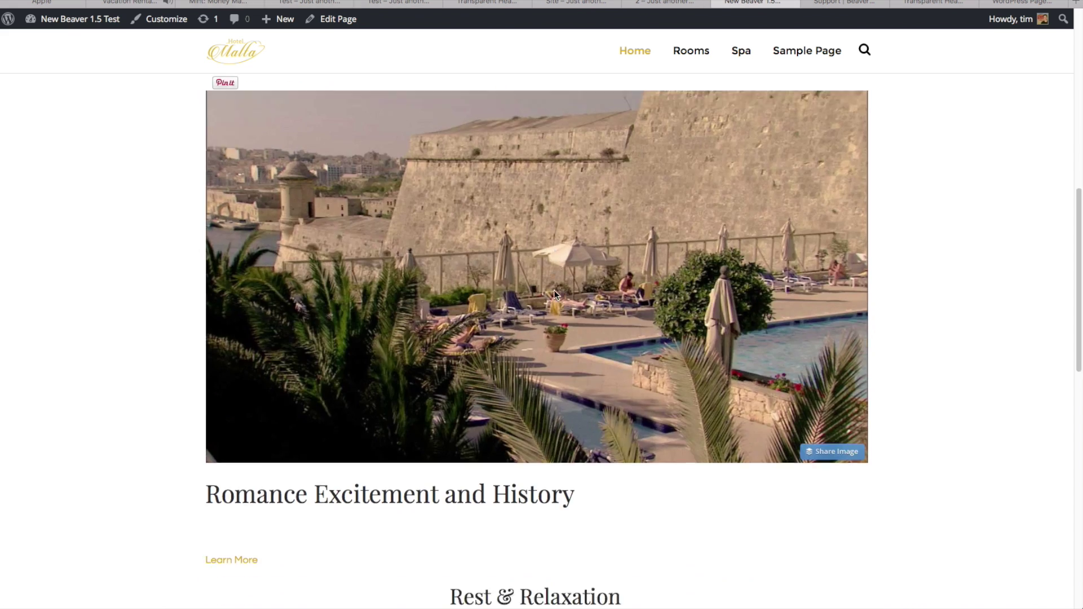
{"action": "scroll", "coordinate": [553, 291], "scroll_direction": "down", "scroll_amount": 6}
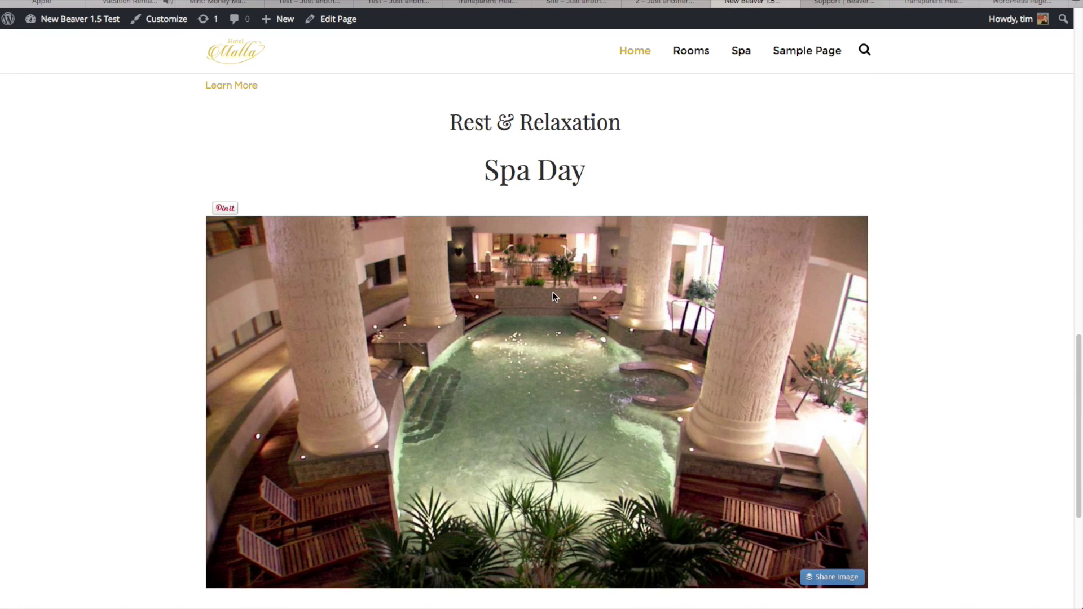
{"action": "scroll", "coordinate": [553, 292], "scroll_direction": "down", "scroll_amount": 4}
{"action": "scroll", "coordinate": [553, 293], "scroll_direction": "up", "scroll_amount": 11}
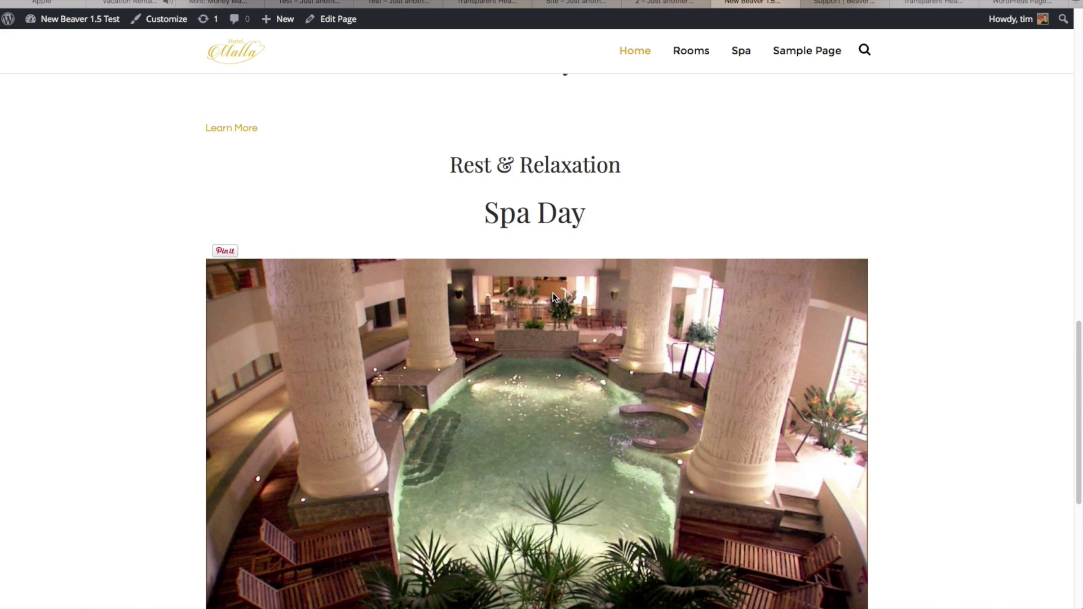
{"action": "scroll", "coordinate": [551, 295], "scroll_direction": "up", "scroll_amount": 6}
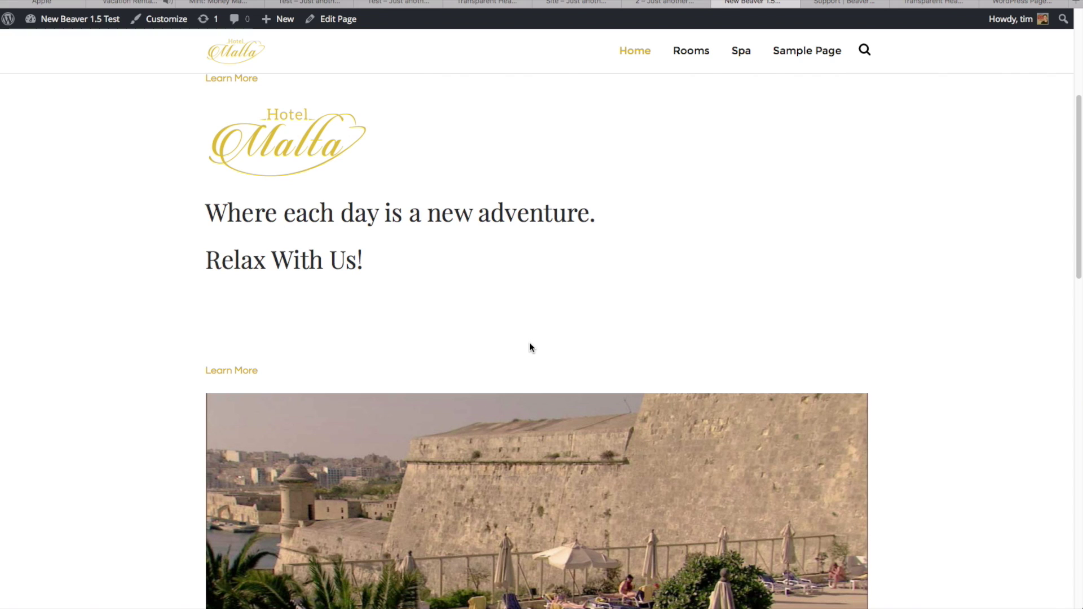
{"action": "scroll", "coordinate": [531, 347], "scroll_direction": "up", "scroll_amount": 1}
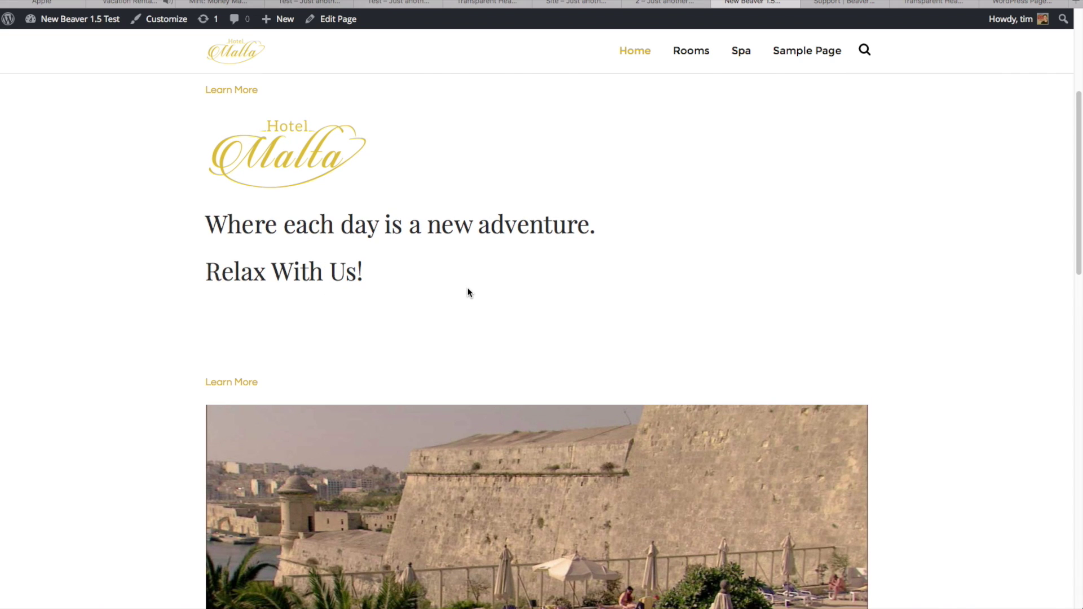
{"action": "left_click", "coordinate": [858, 7]}
Step: Read through the transparent header support thread's replies, then return to the live Fire & Effects test page
{"action": "left_click", "coordinate": [941, 4]}
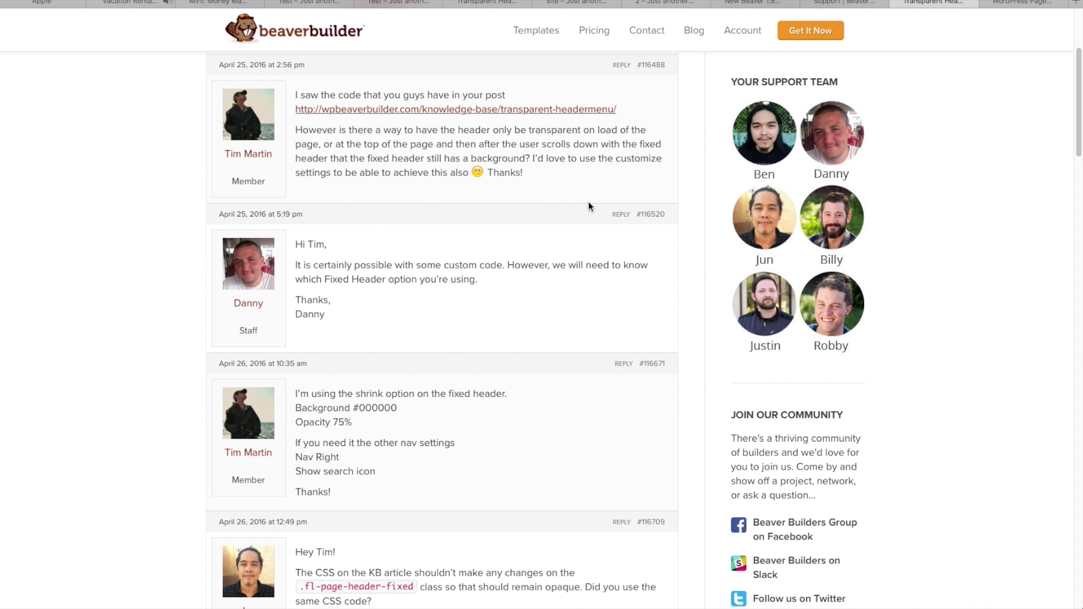
{"action": "scroll", "coordinate": [590, 206], "scroll_direction": "down", "scroll_amount": 3}
{"action": "scroll", "coordinate": [589, 203], "scroll_direction": "down", "scroll_amount": 3}
{"action": "scroll", "coordinate": [588, 203], "scroll_direction": "down", "scroll_amount": 6}
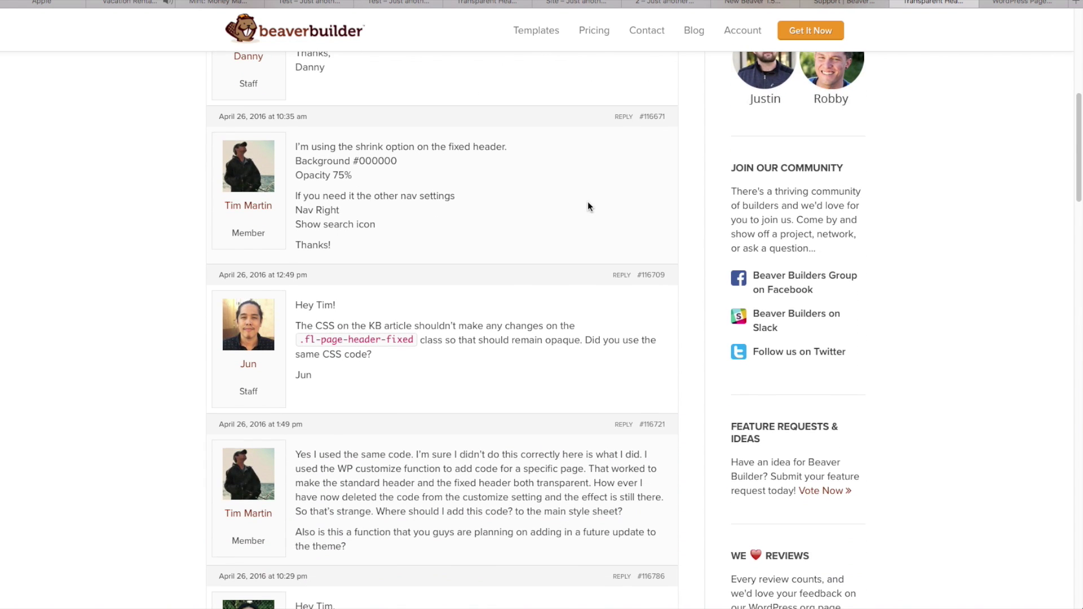
{"action": "scroll", "coordinate": [588, 203], "scroll_direction": "down", "scroll_amount": 4}
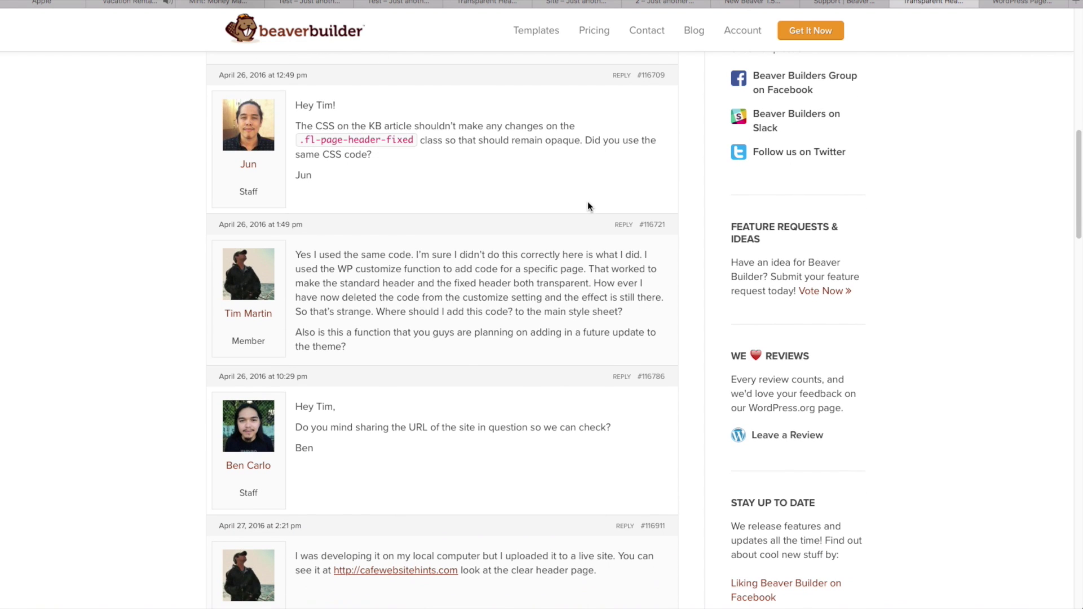
{"action": "scroll", "coordinate": [584, 202], "scroll_direction": "down", "scroll_amount": 3}
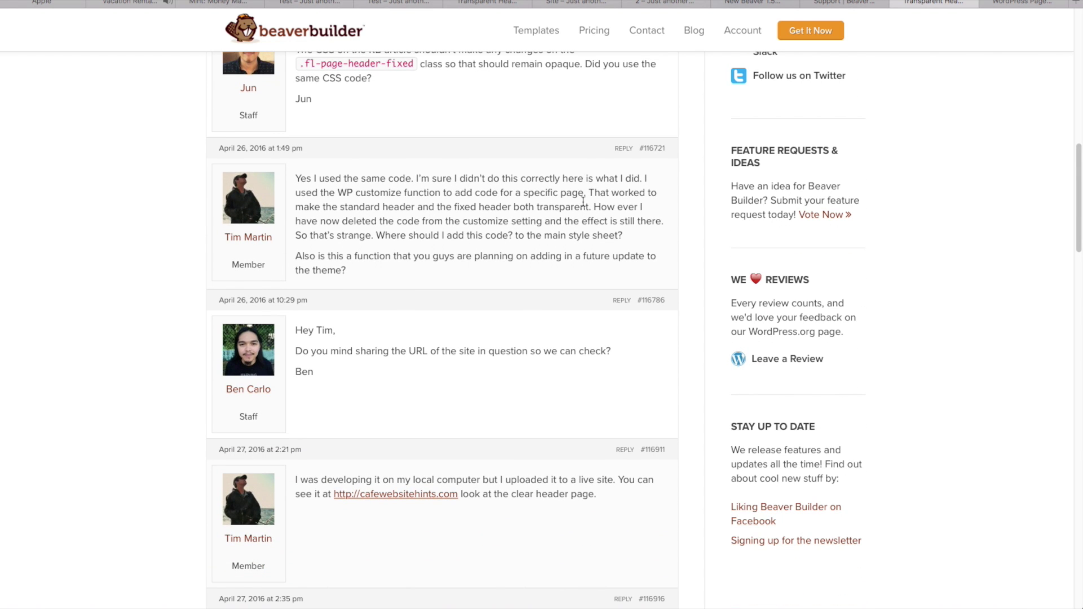
{"action": "scroll", "coordinate": [583, 200], "scroll_direction": "down", "scroll_amount": 5}
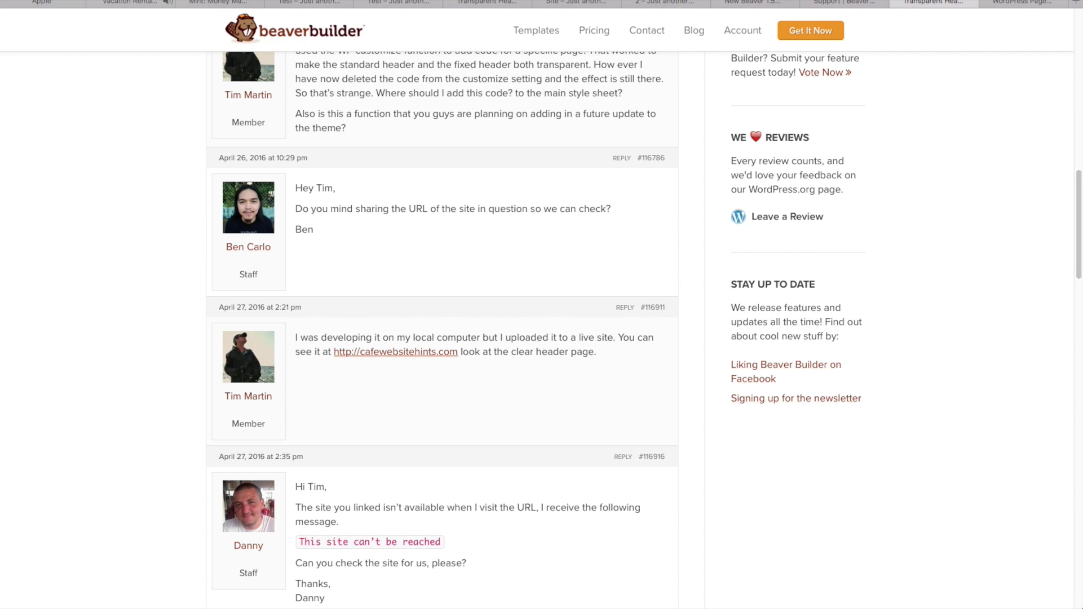
{"action": "scroll", "coordinate": [125, 145], "scroll_direction": "down", "scroll_amount": 9}
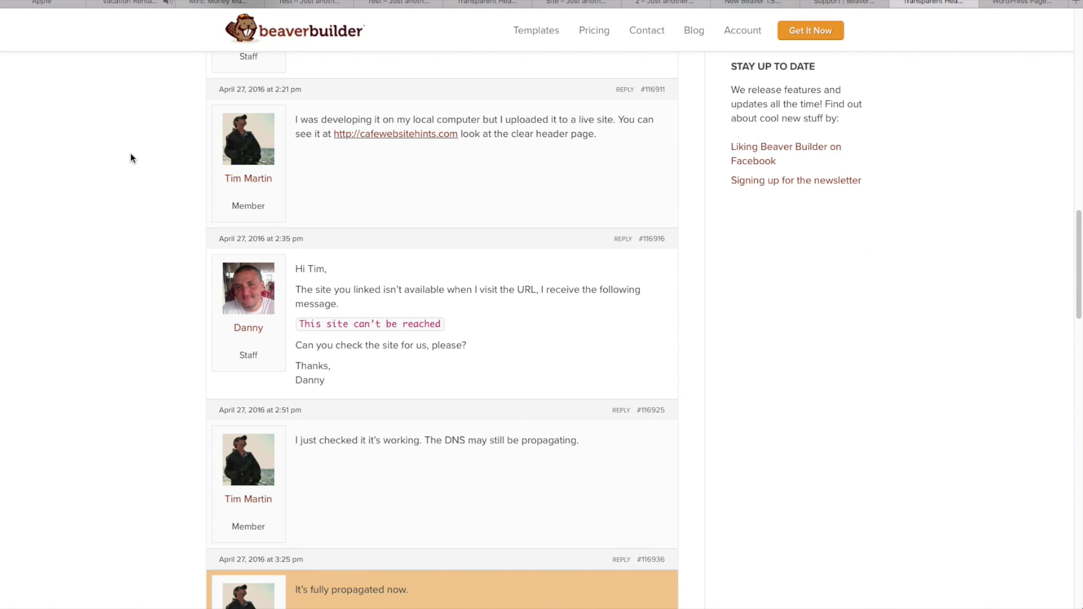
{"action": "scroll", "coordinate": [130, 161], "scroll_direction": "down", "scroll_amount": 3}
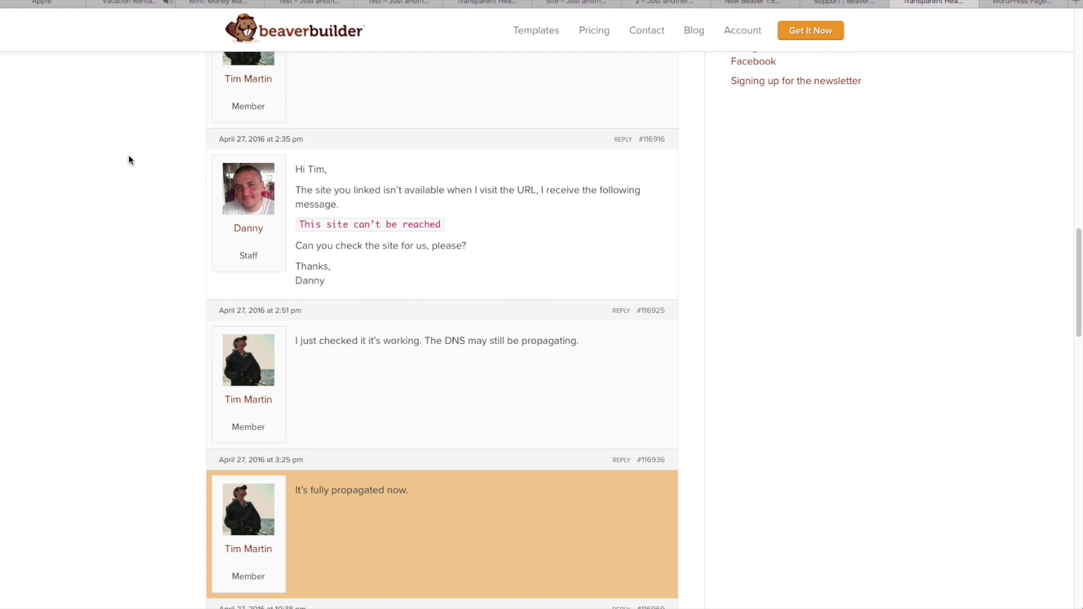
{"action": "scroll", "coordinate": [130, 160], "scroll_direction": "up", "scroll_amount": 12}
{"action": "scroll", "coordinate": [128, 158], "scroll_direction": "up", "scroll_amount": 9}
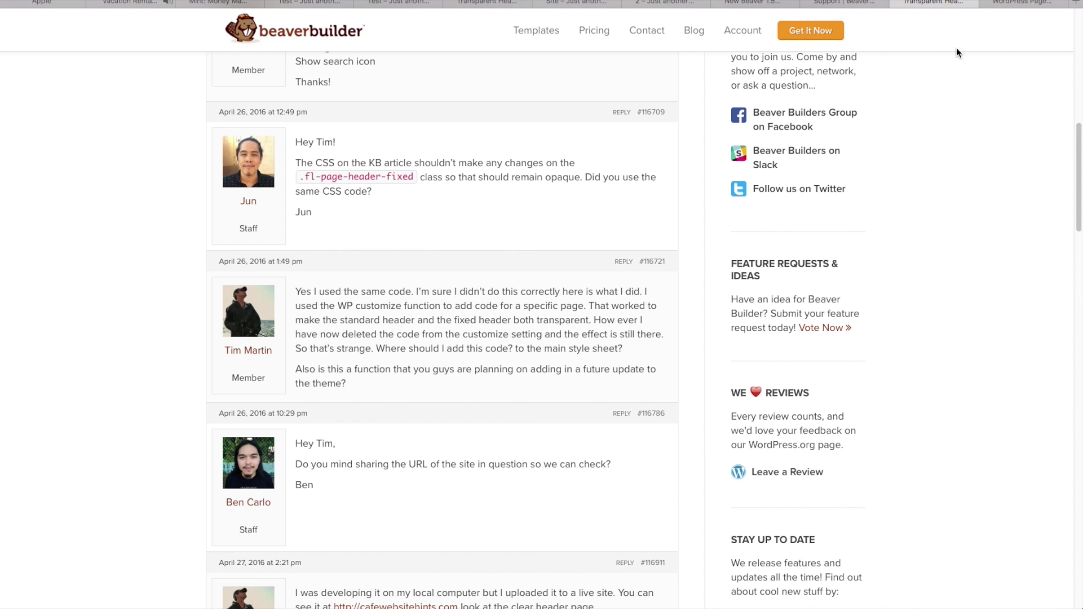
{"action": "left_click", "coordinate": [412, 4]}
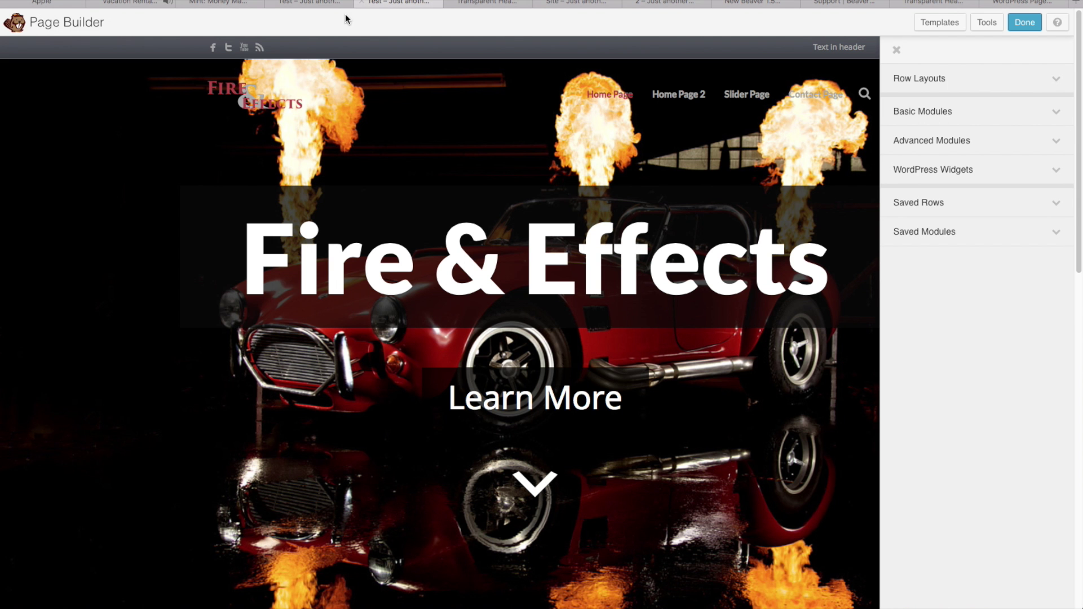
{"action": "left_click", "coordinate": [331, 5]}
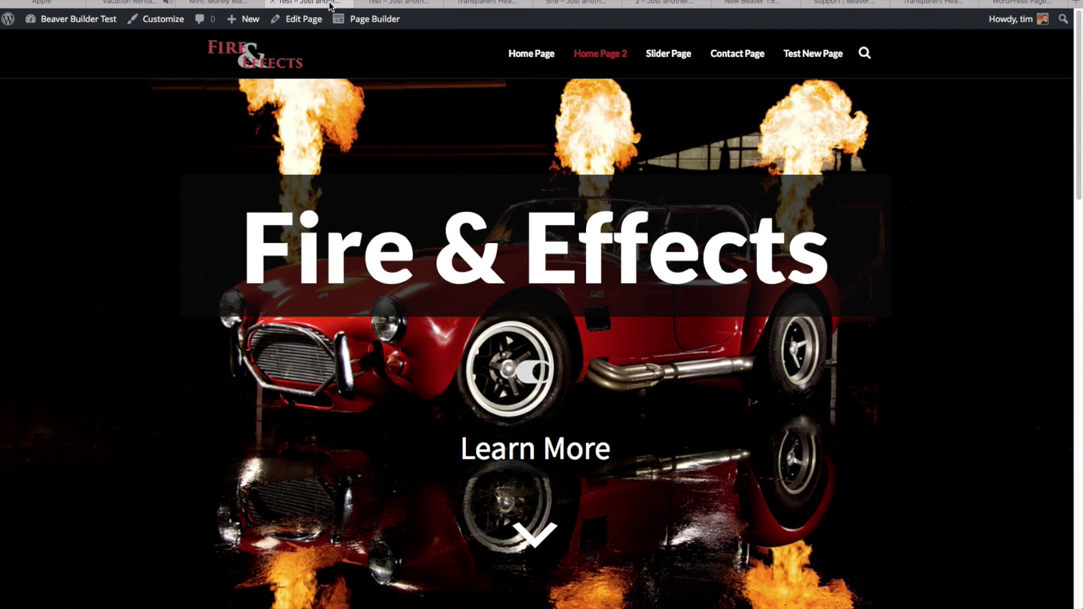